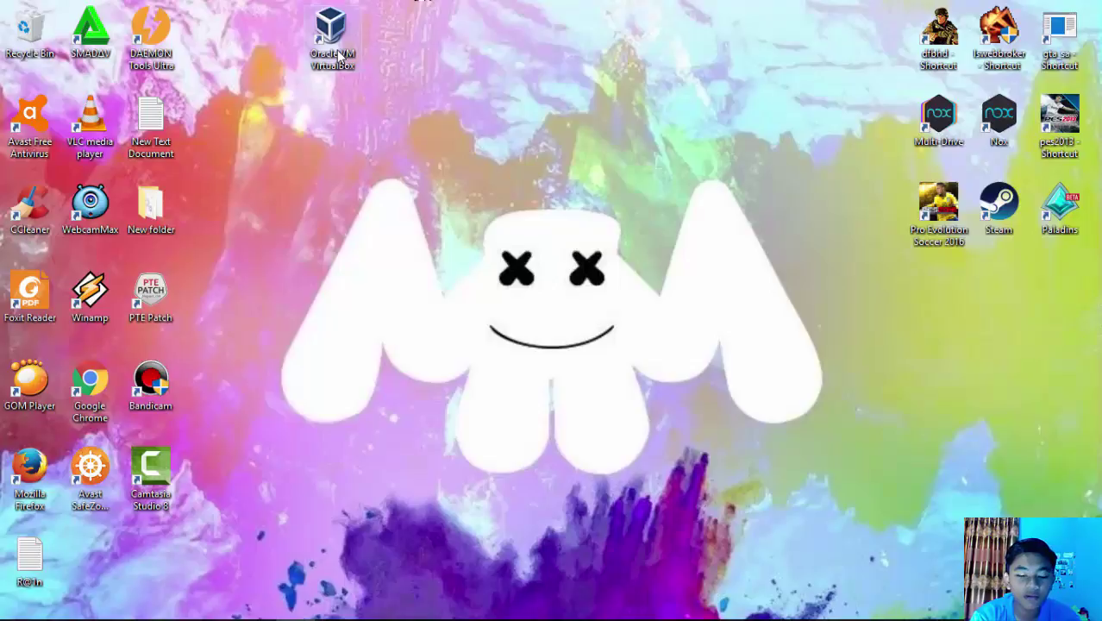
Open Oracle VM VirtualBox and start a new virtual machine named with the owner's first name, using Microsoft Windows, Windows 7 (32-bit)
right_click(338, 53)
left_click(372, 64)
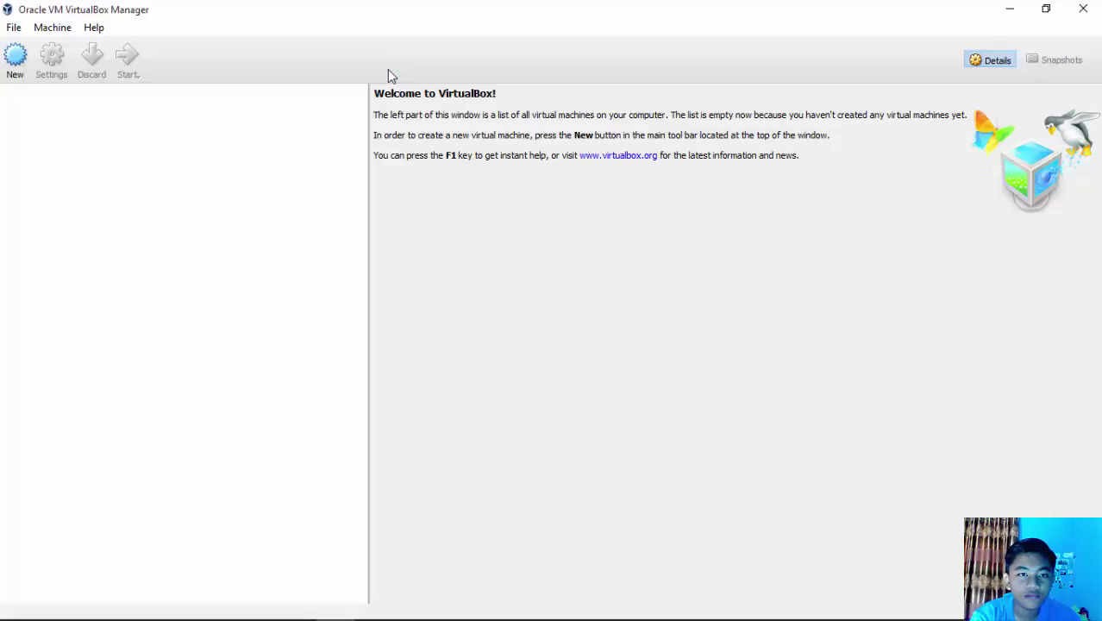
left_click(10, 69)
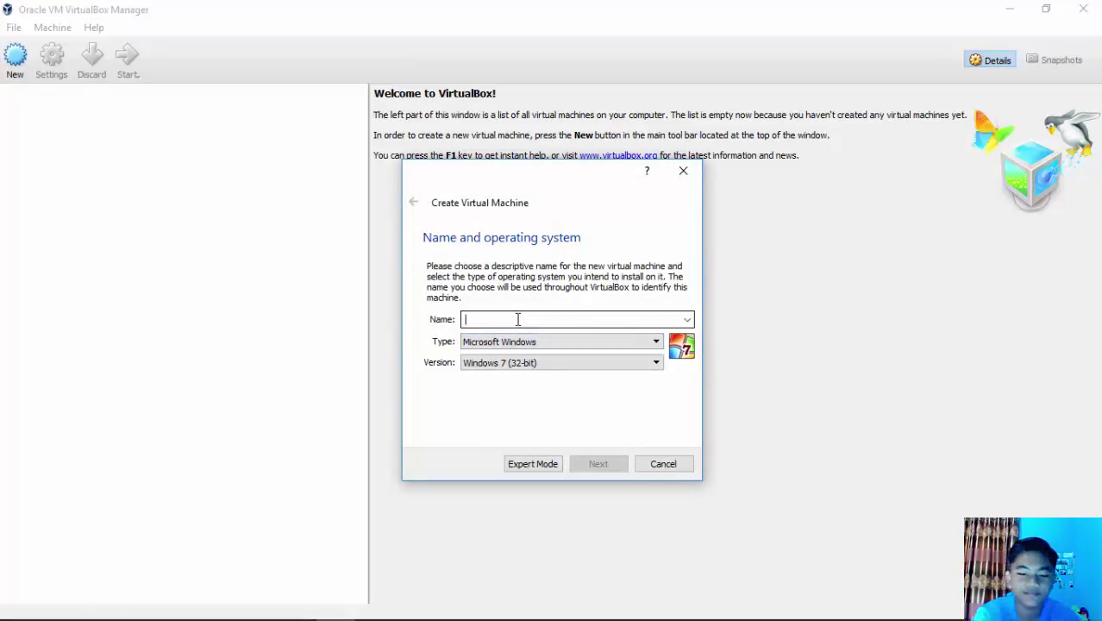
type("Iyan")
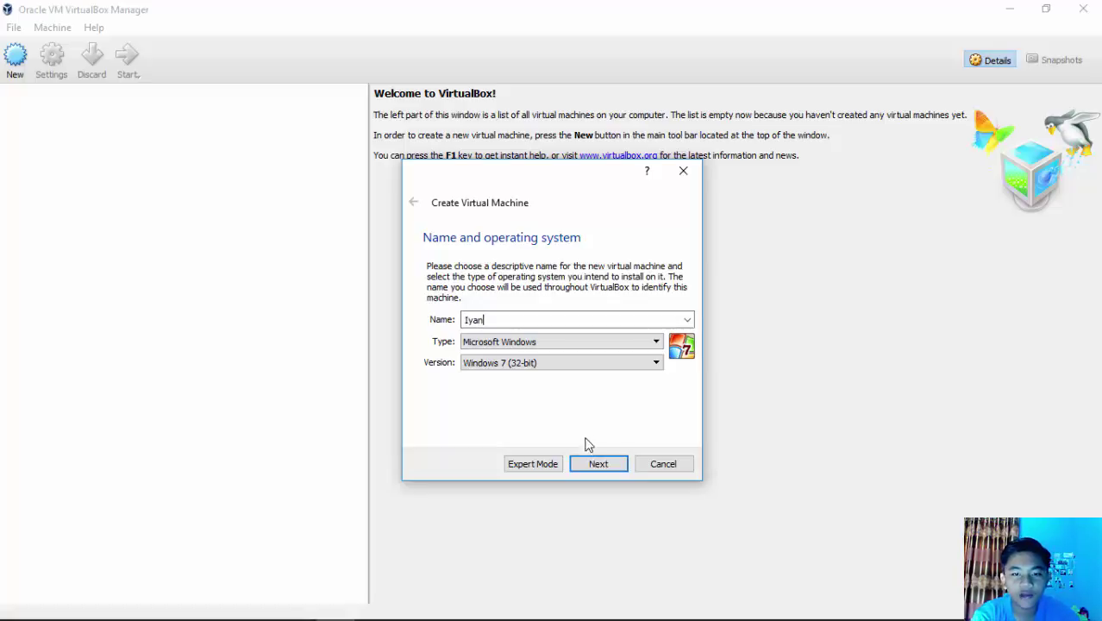
left_click(480, 368)
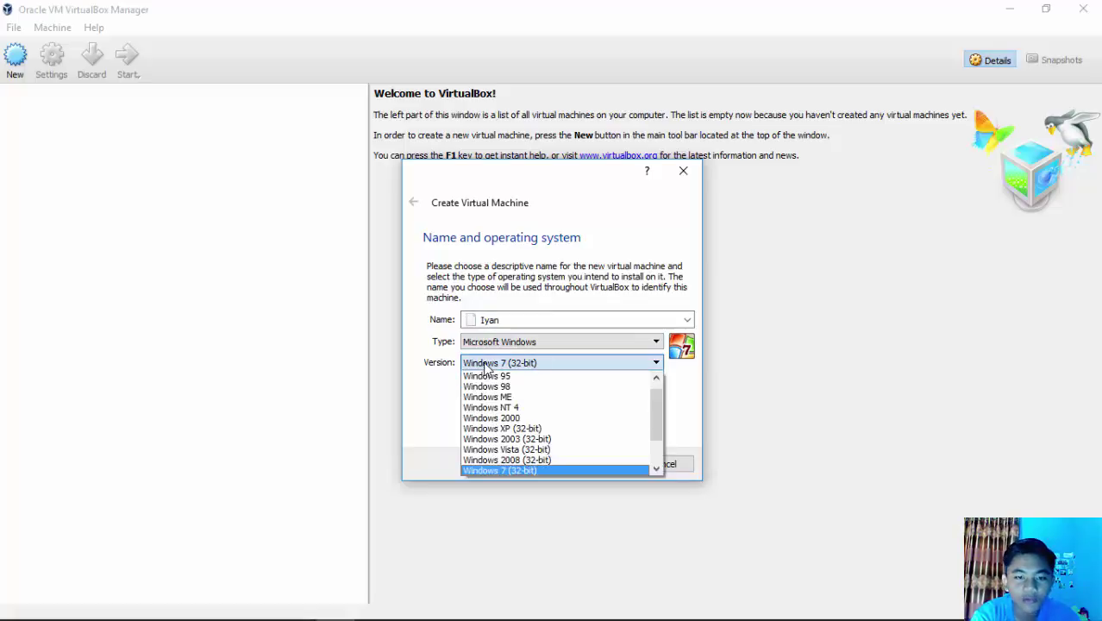
left_click(481, 367)
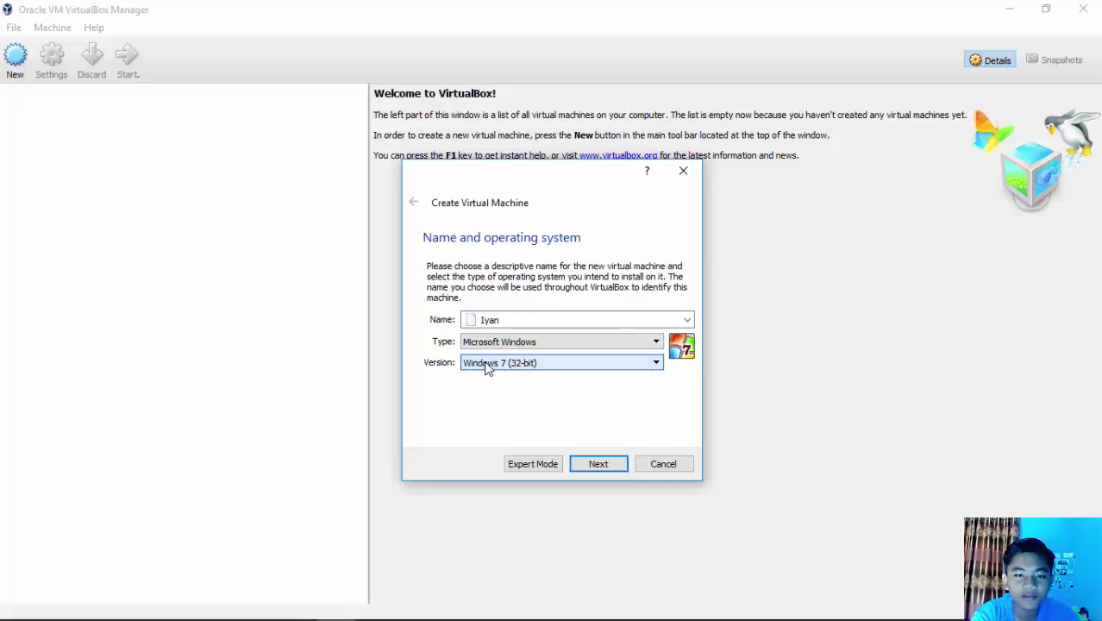
left_click(603, 463)
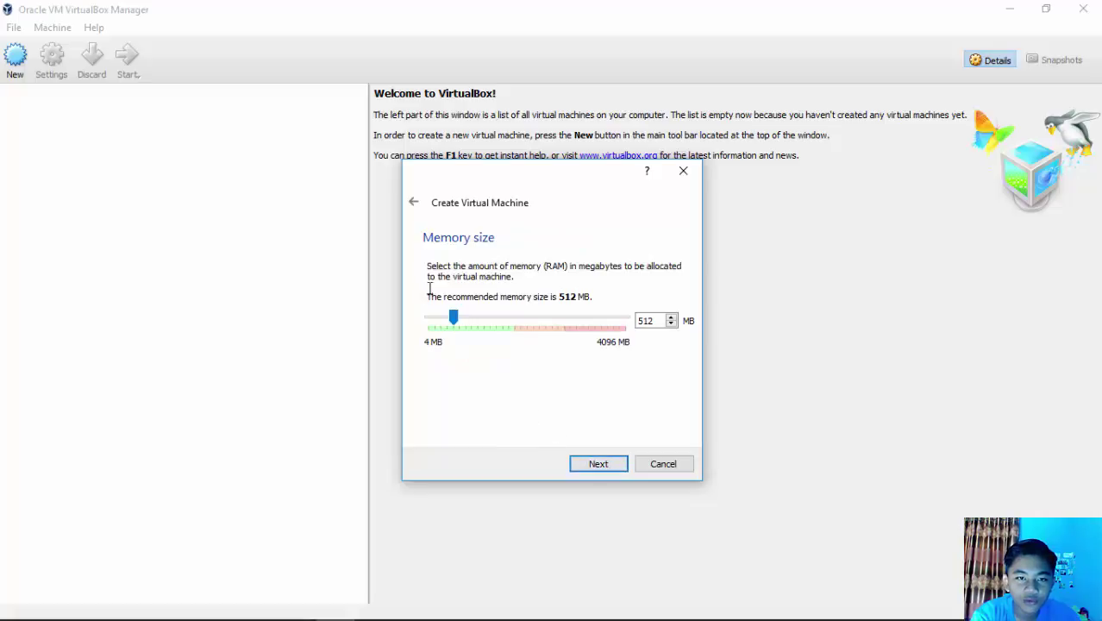
Give the new machine 1024 MB of memory and create a dynamically allocated 25.00 GB VDI hard disk for it
left_click_drag(453, 317, 479, 320)
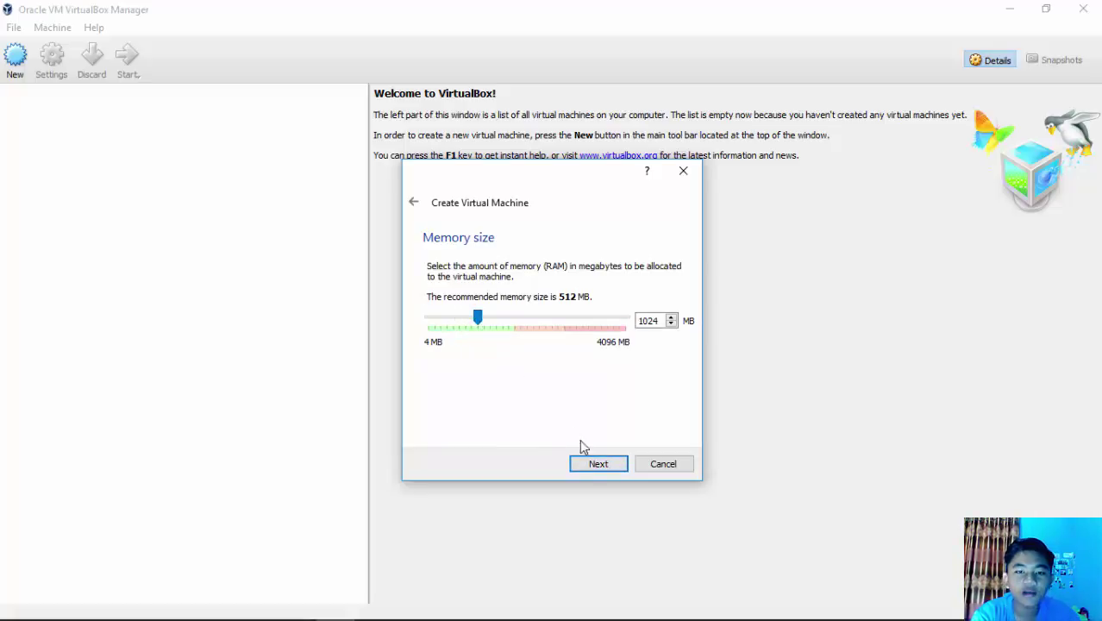
left_click(598, 464)
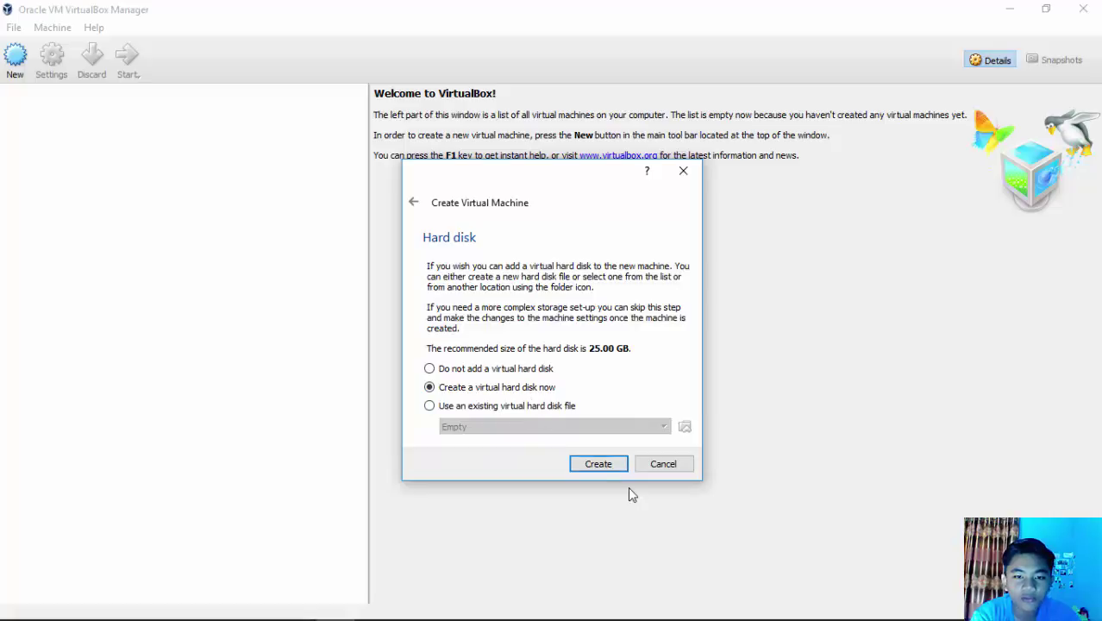
left_click(603, 465)
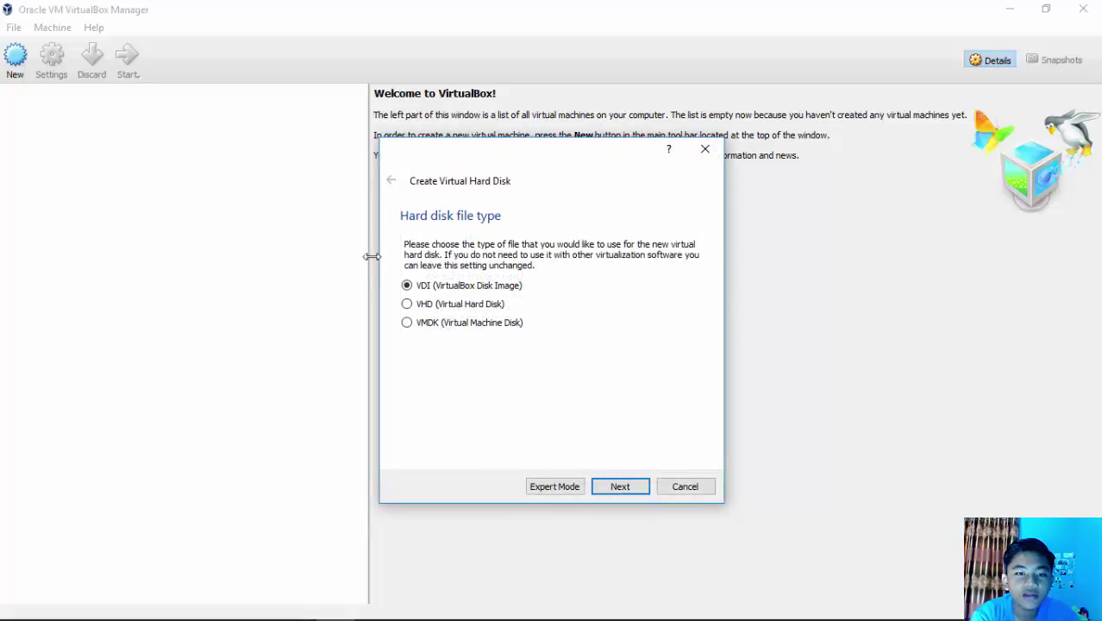
left_click(624, 486)
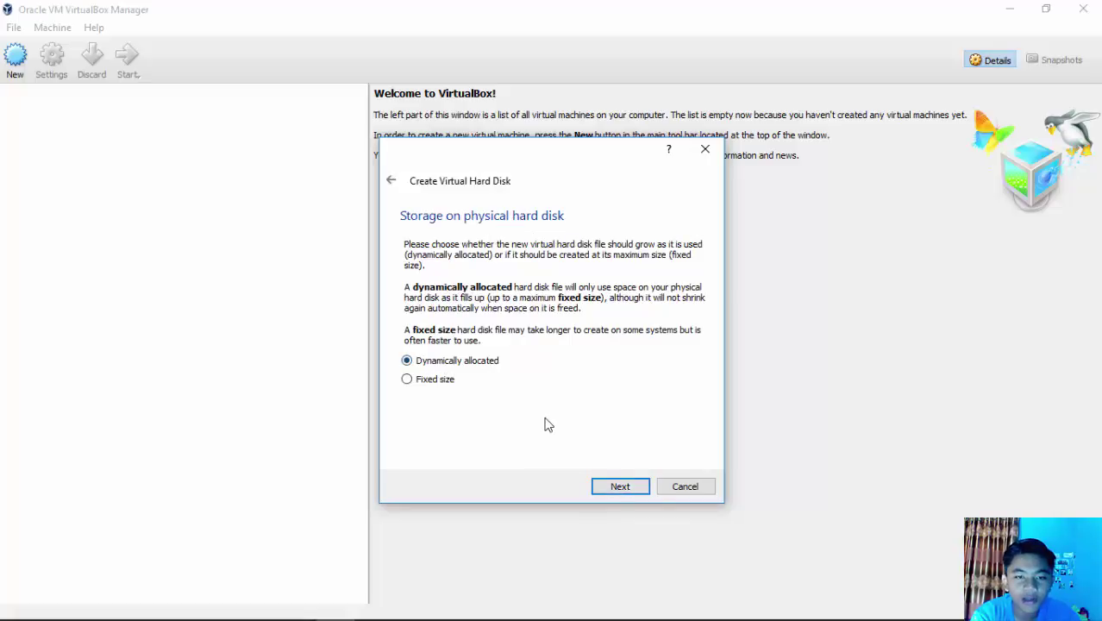
left_click(622, 494)
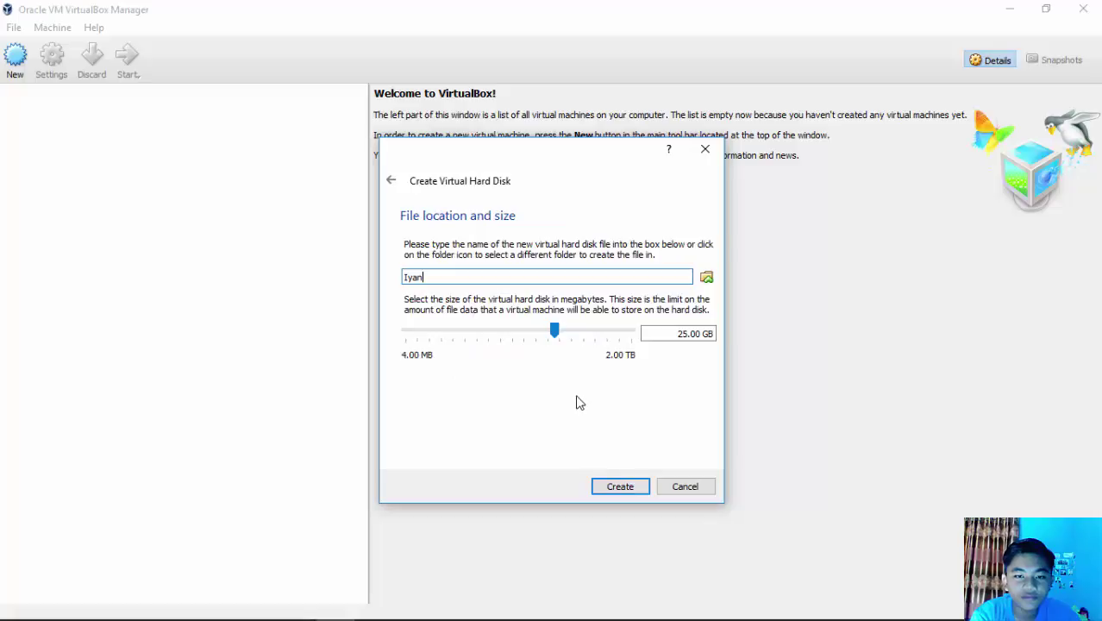
left_click(633, 488)
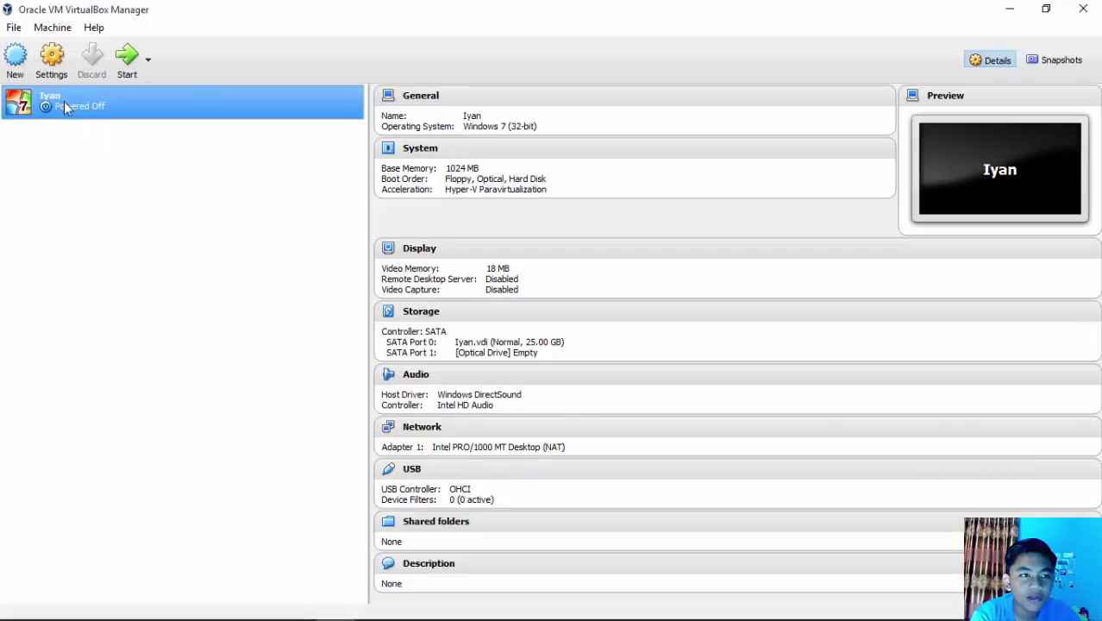
Attach Win 7 Original.iso from the SISTEM OPERASI folder on drive D: to the machine's empty optical drive and save the settings
left_click(41, 69)
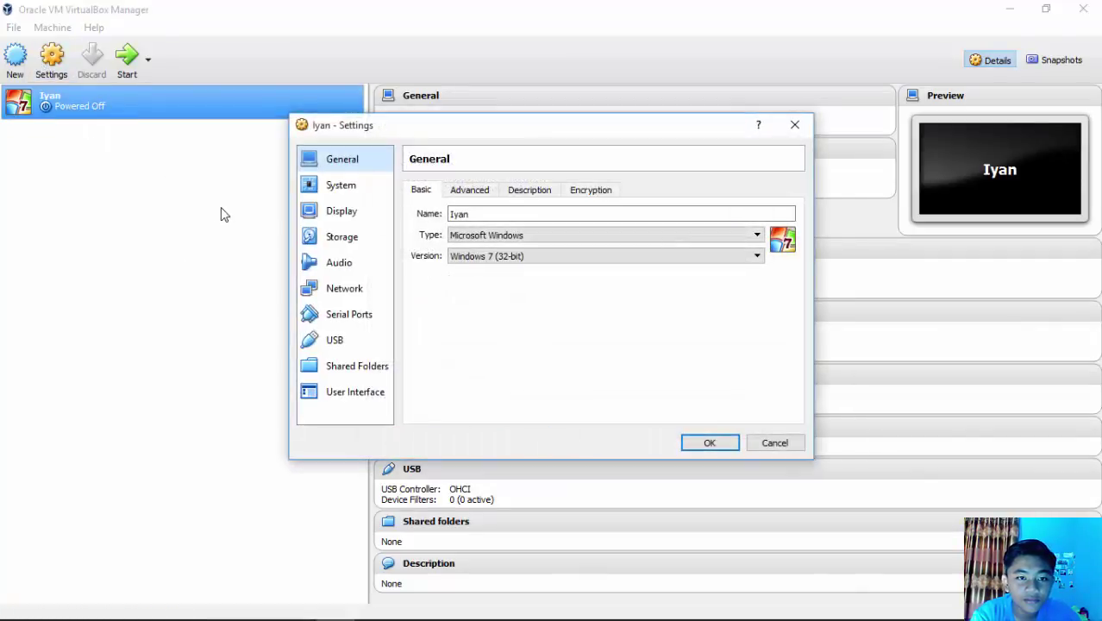
left_click(347, 243)
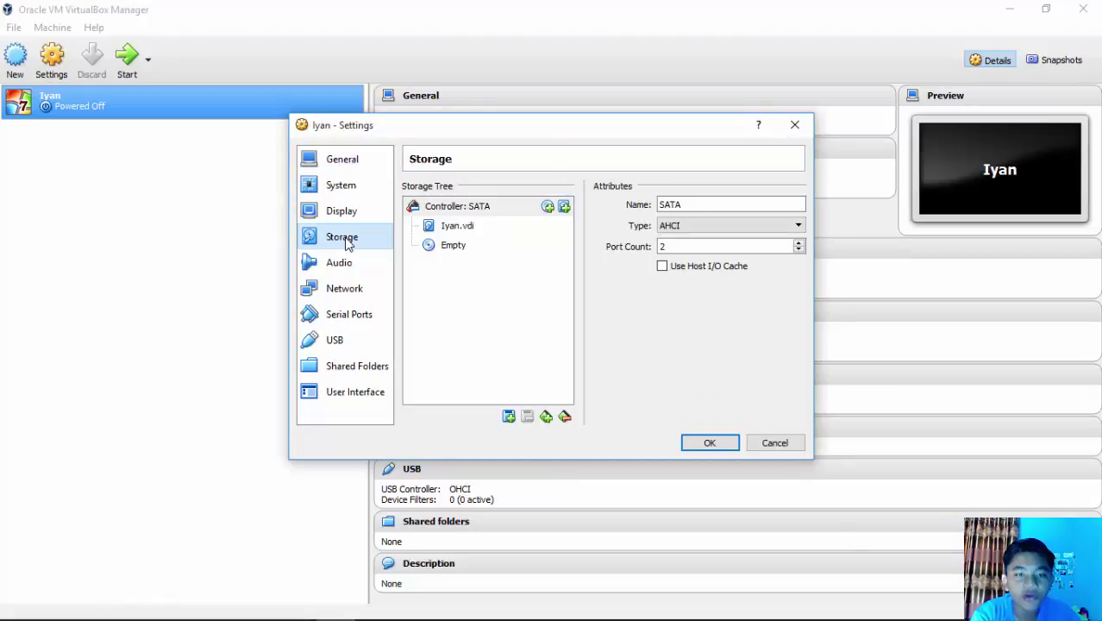
left_click(454, 250)
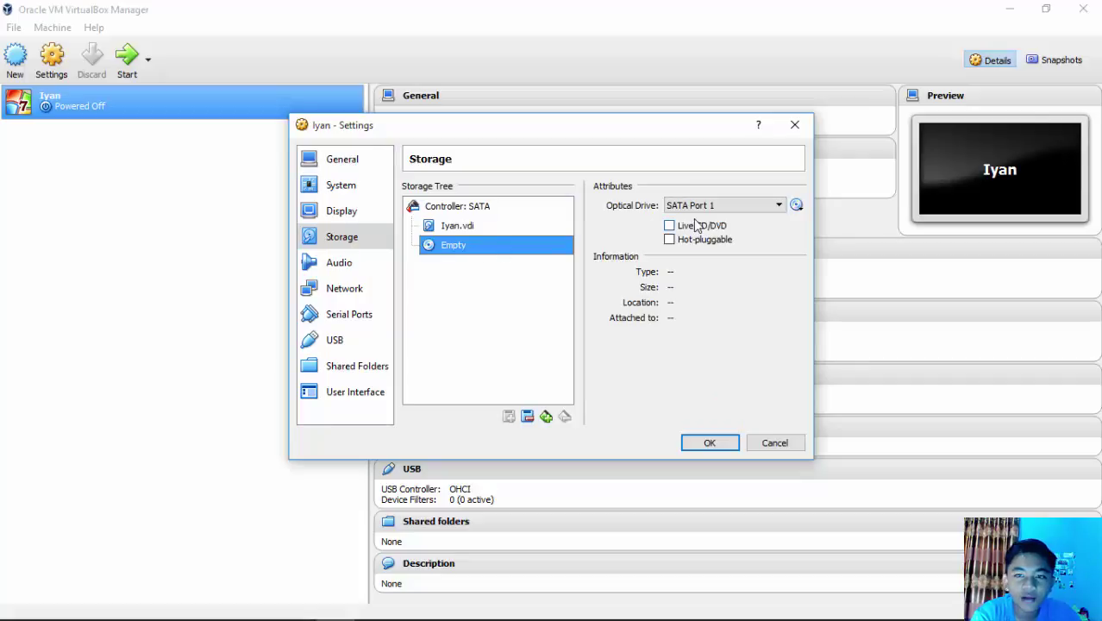
left_click(796, 206)
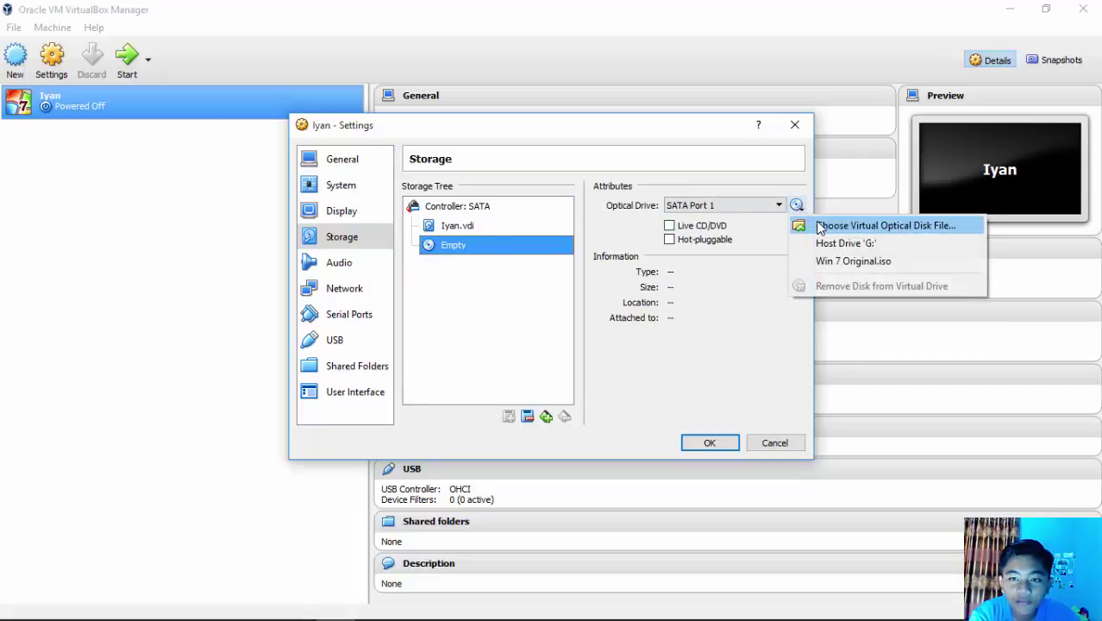
left_click(886, 225)
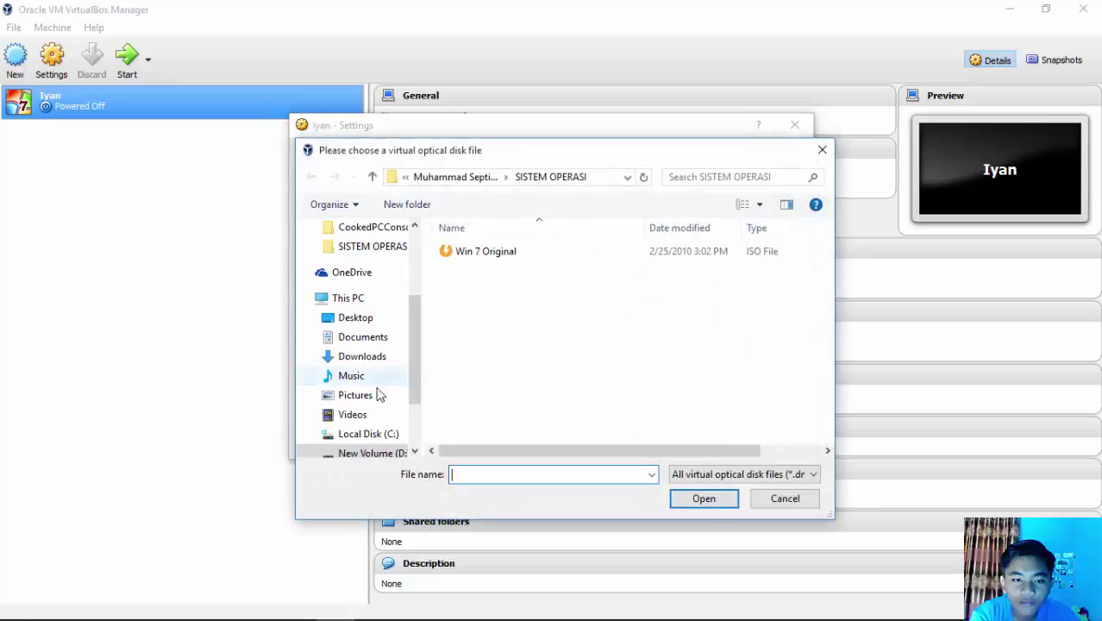
left_click(355, 454)
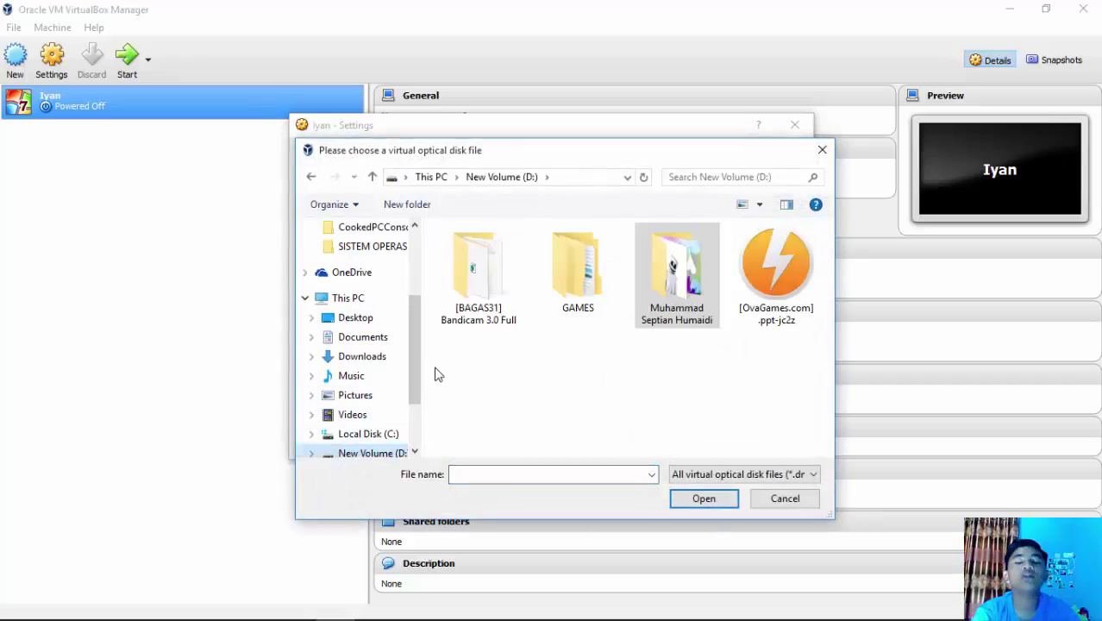
double_click(678, 290)
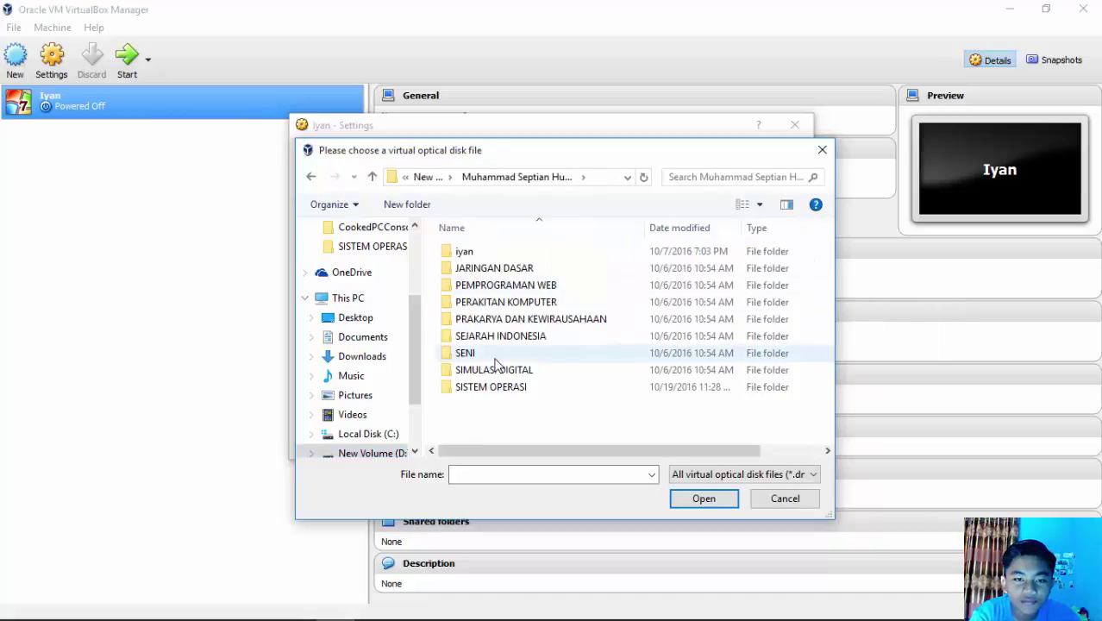
double_click(488, 387)
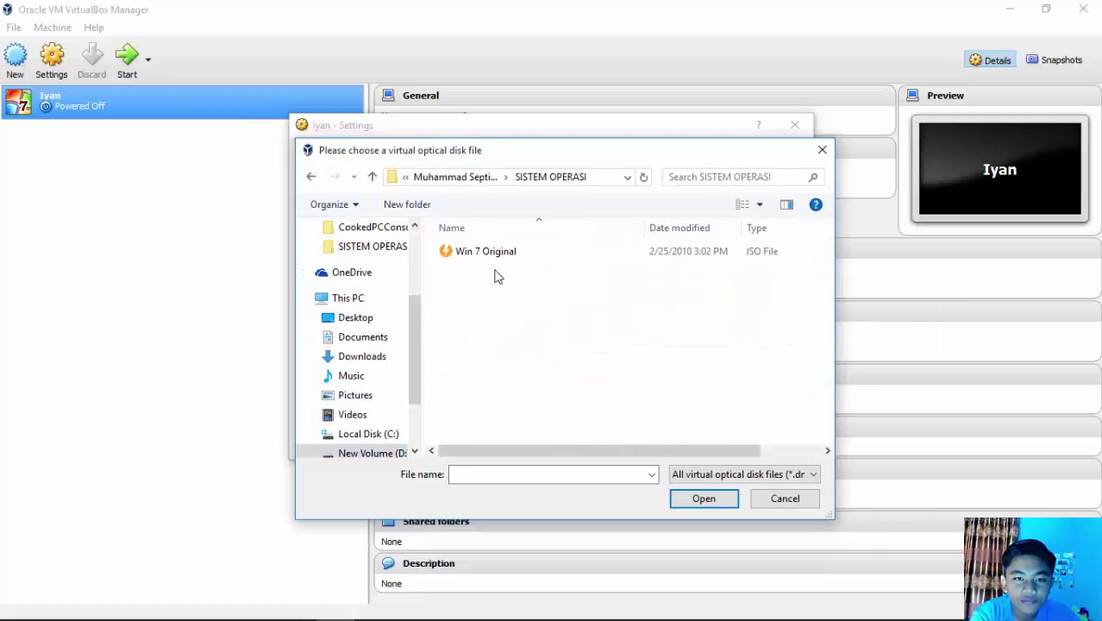
double_click(499, 255)
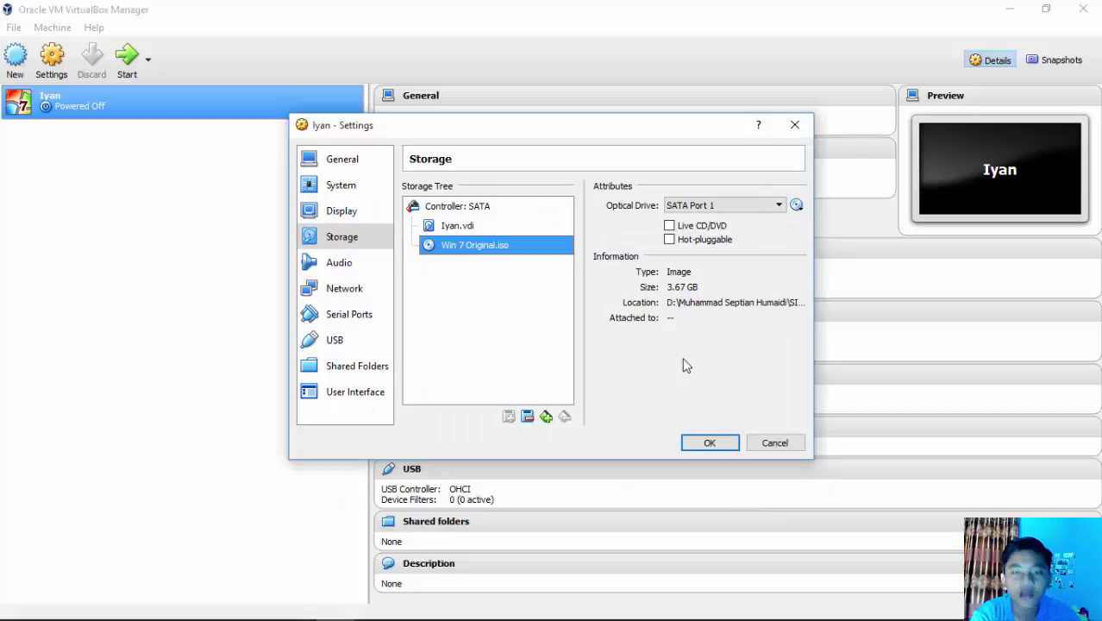
left_click(710, 444)
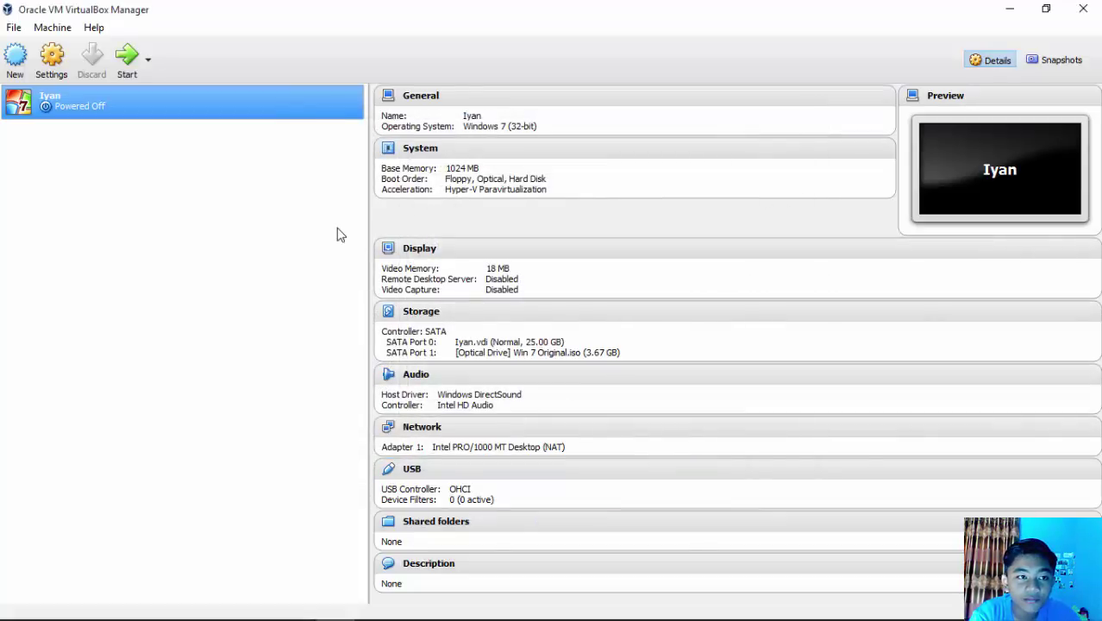
Start the virtual machine, dismiss the keyboard capture notice and maximize the machine's window
left_click(127, 76)
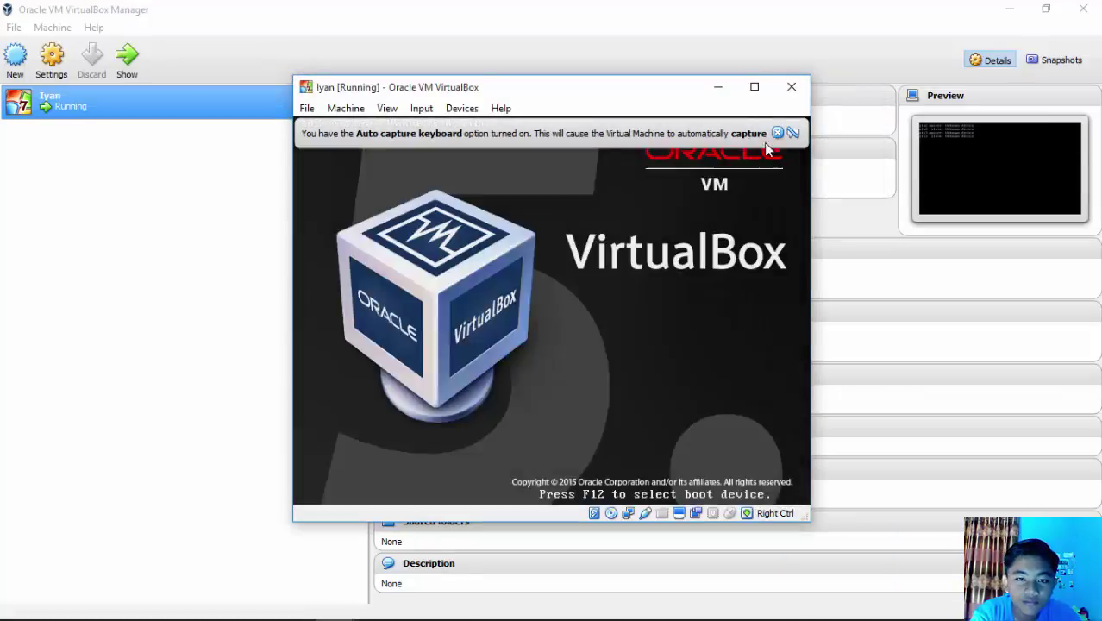
left_click(776, 133)
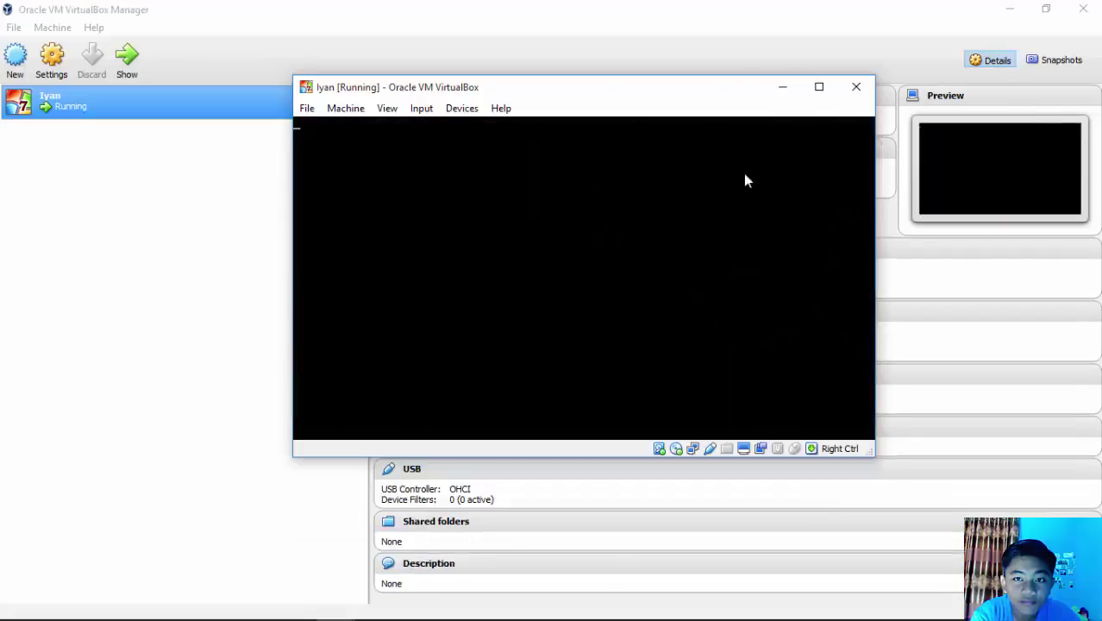
left_click(753, 86)
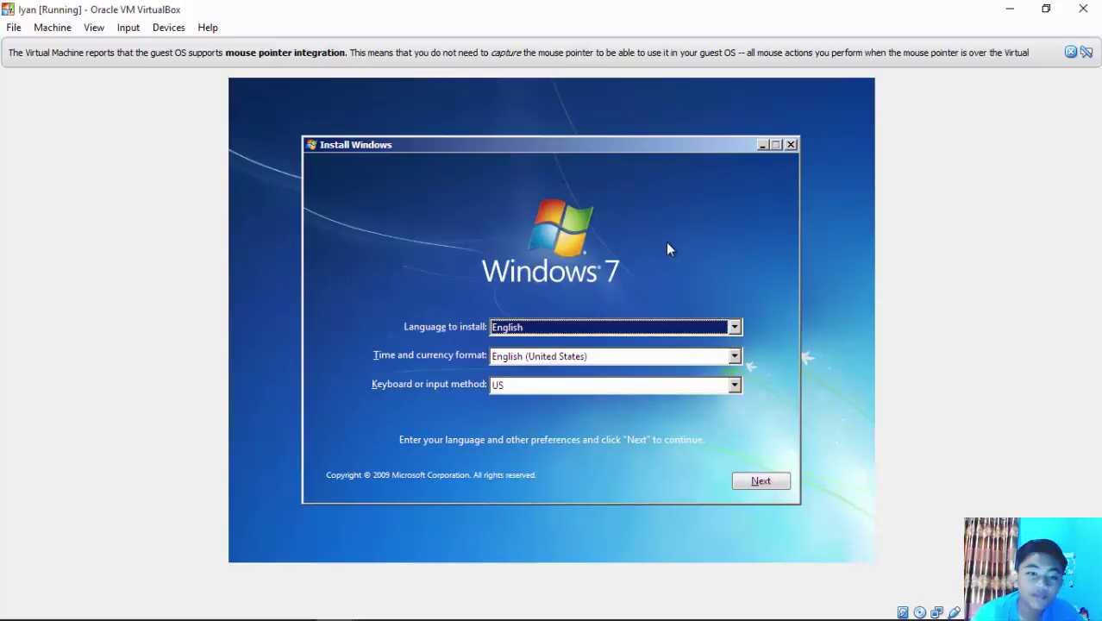
Set the Windows 7 setup's time and currency format to Indonesian (Indonesia), keeping English and the US keyboard, and continue
left_click(734, 326)
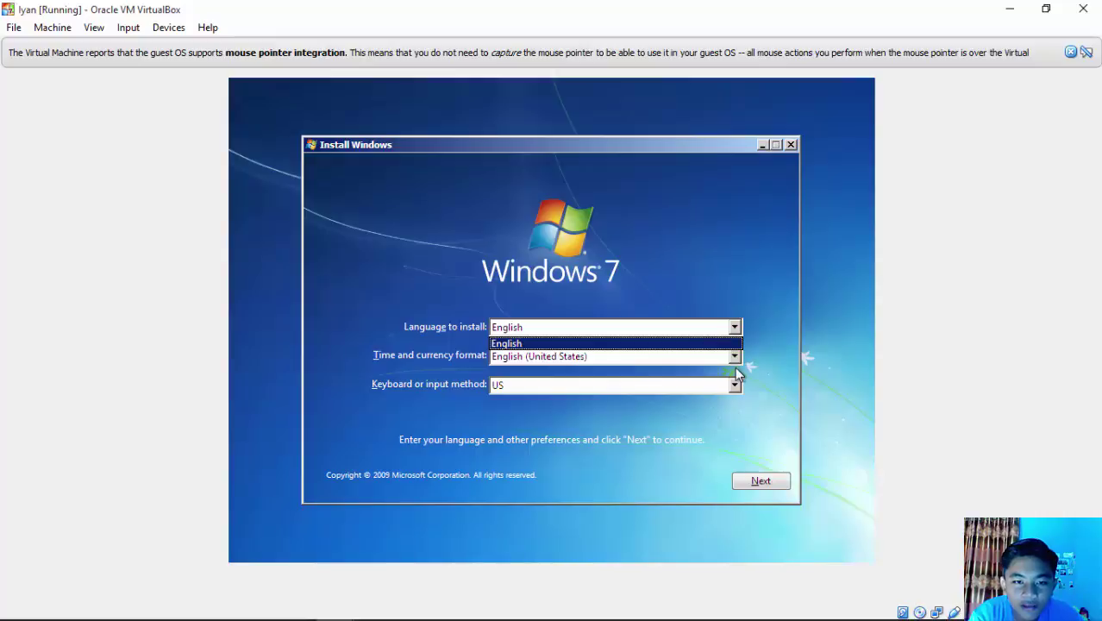
left_click(737, 365)
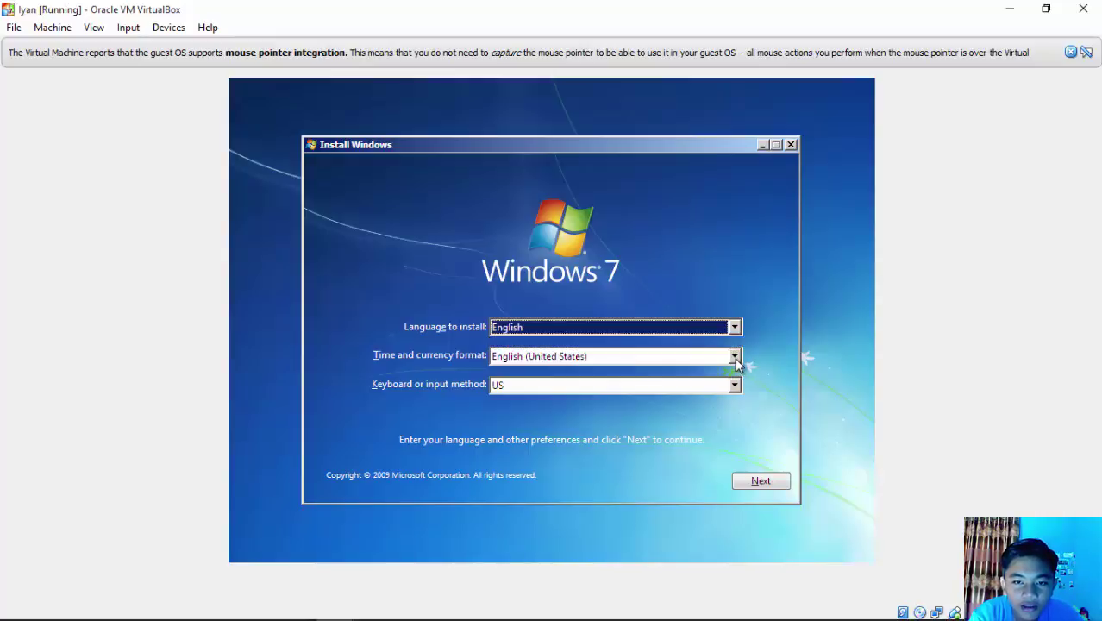
left_click(735, 358)
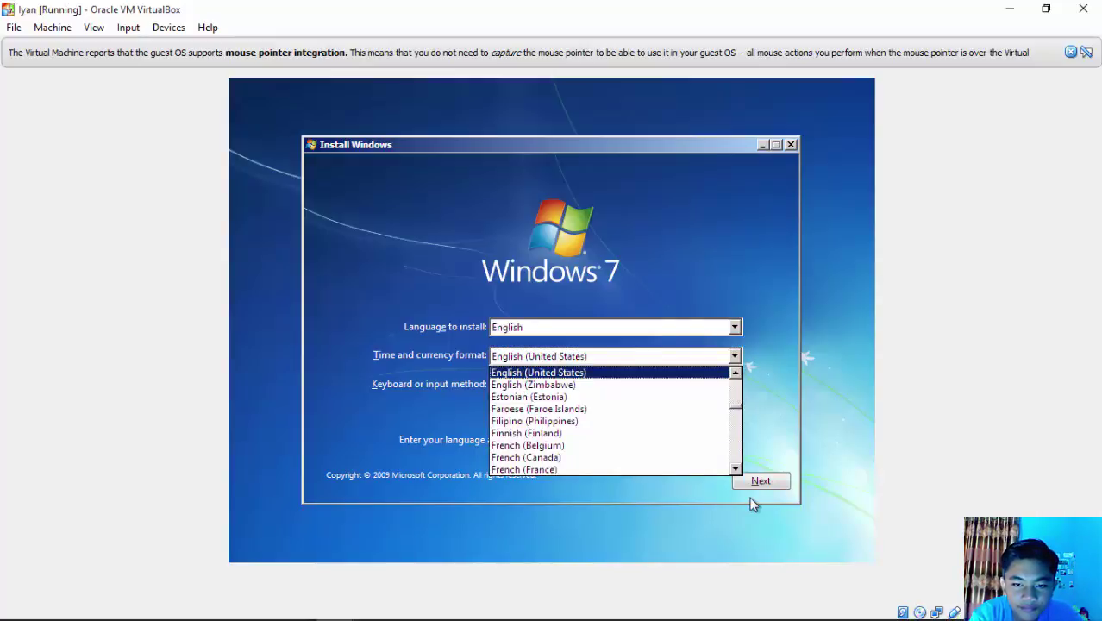
left_click(736, 469)
left_click(736, 469)
left_click(735, 469)
left_click(736, 469)
left_click(736, 470)
left_click(735, 469)
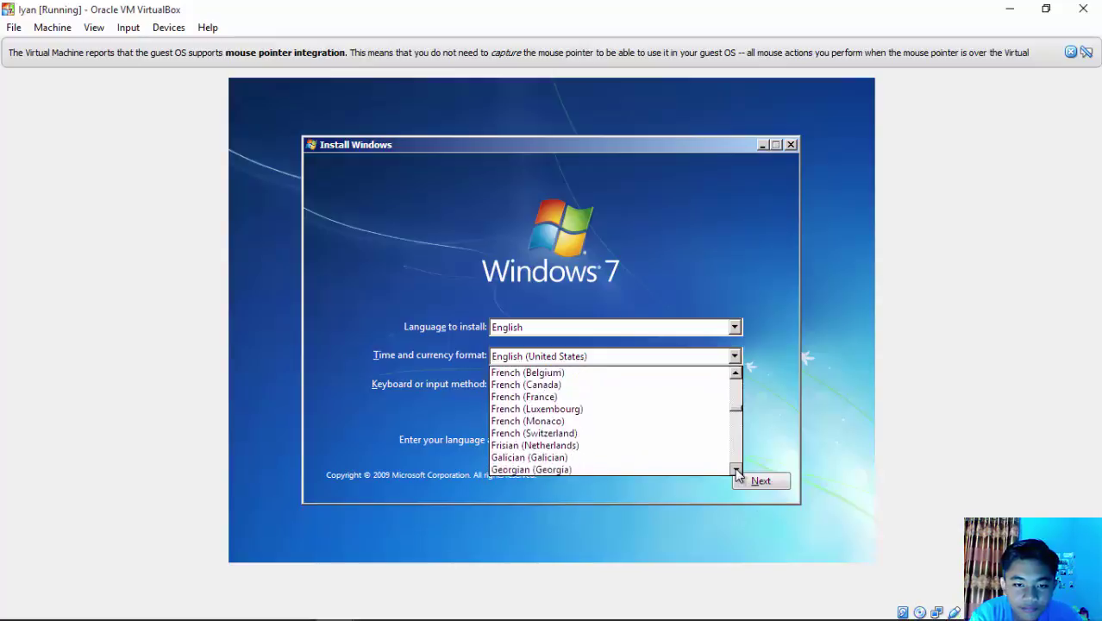
left_click(736, 470)
left_click(736, 469)
left_click(736, 469)
left_click(735, 469)
left_click(736, 469)
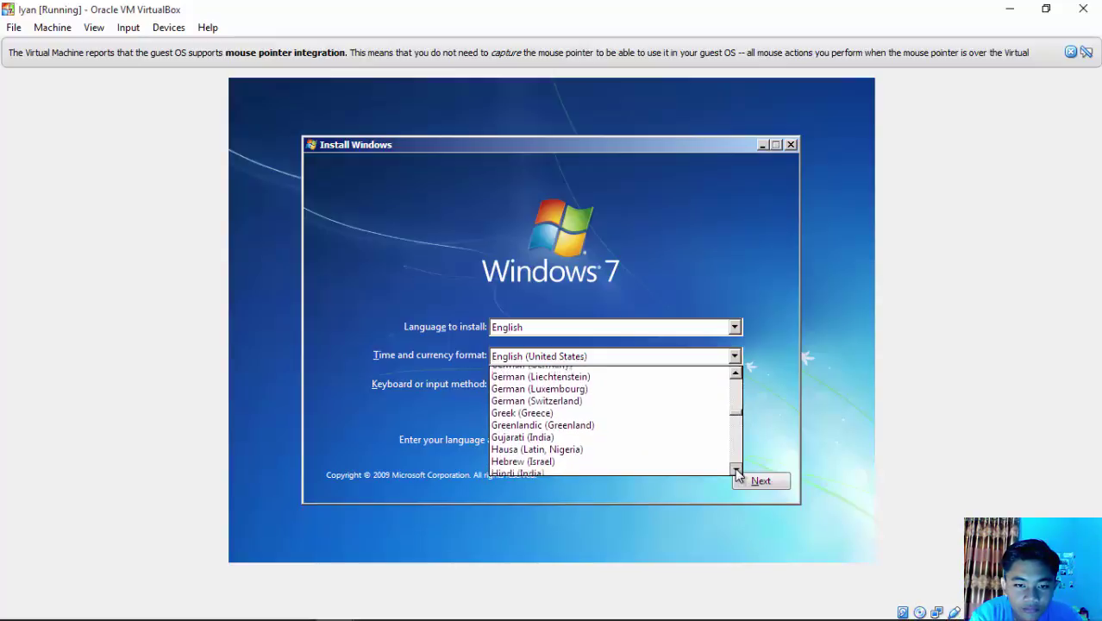
left_click(736, 469)
left_click(735, 469)
left_click(735, 469)
left_click(736, 469)
left_click(735, 469)
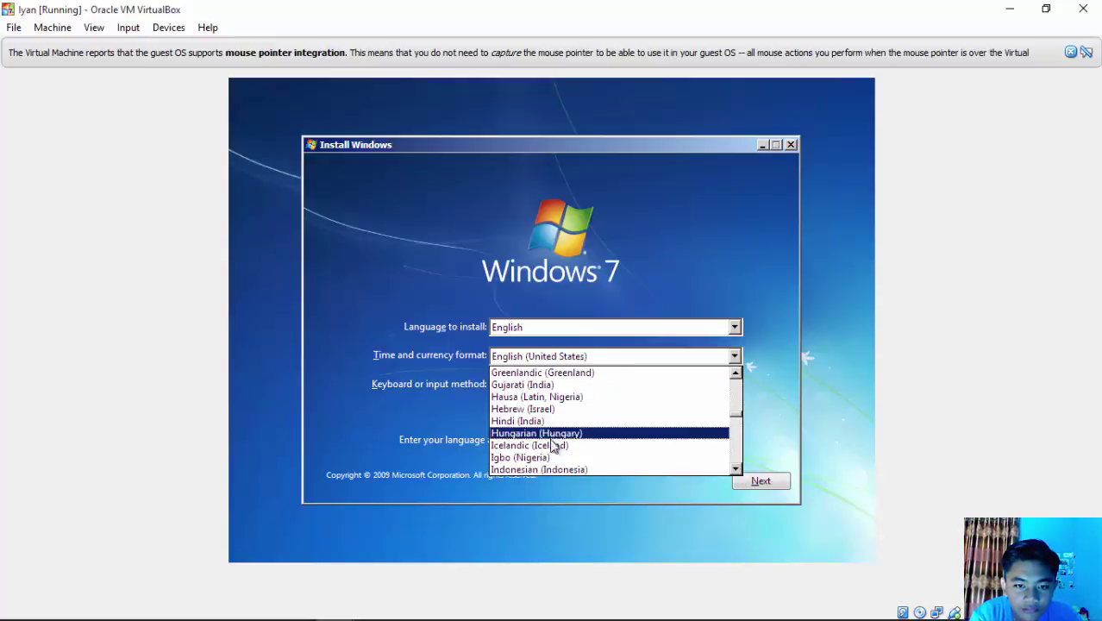
left_click(545, 468)
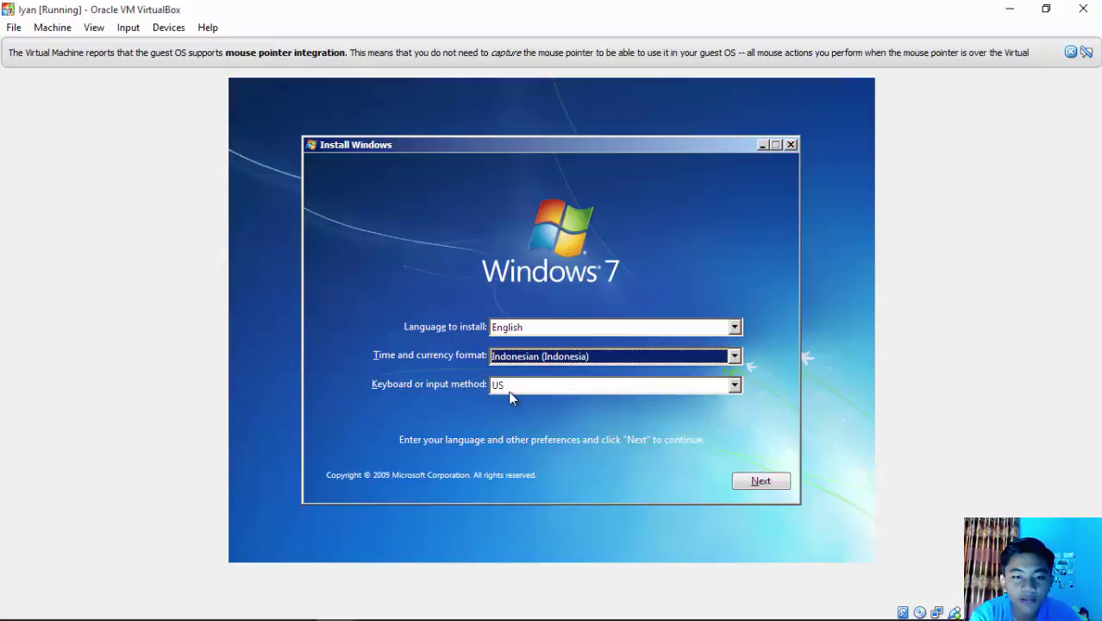
left_click(762, 485)
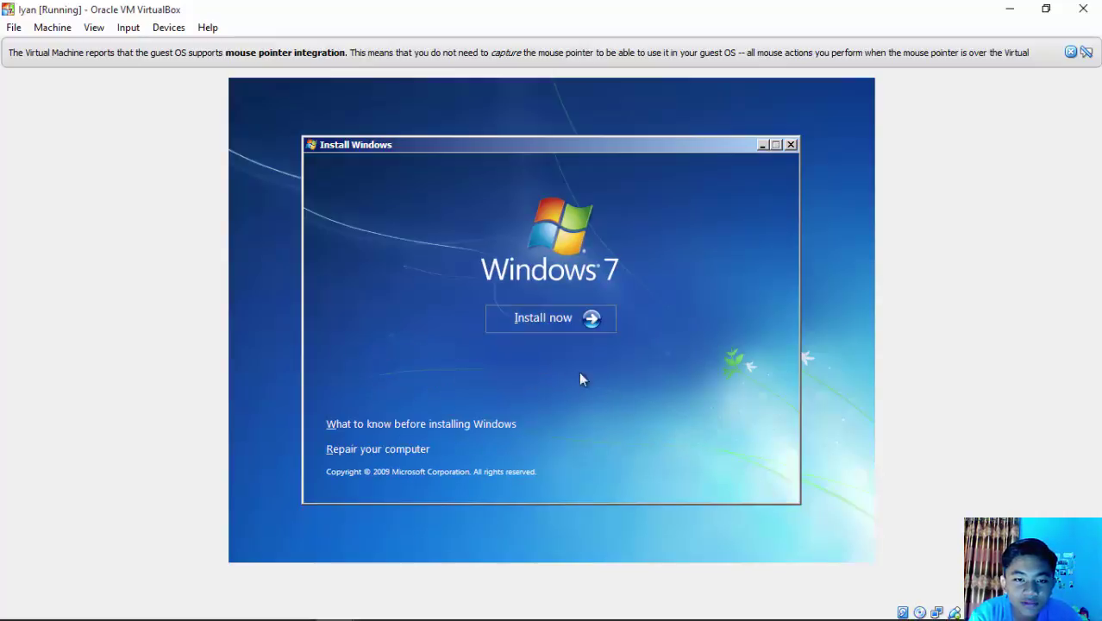
Start the installation, select Windows 7 Home Premium x86 as the edition and accept its license terms
left_click(567, 322)
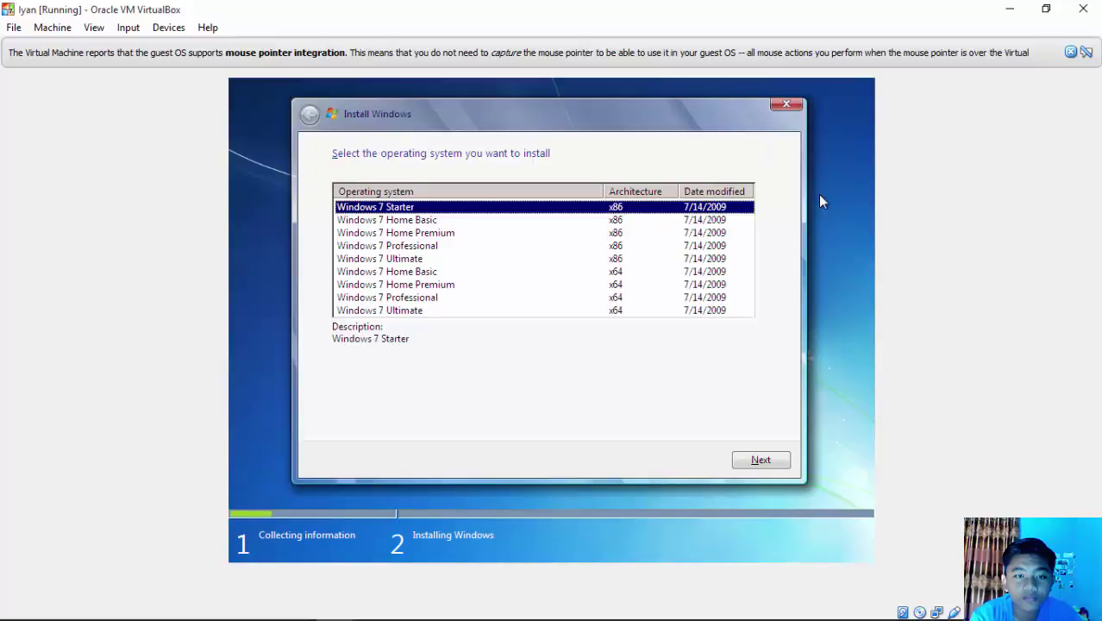
left_click(400, 234)
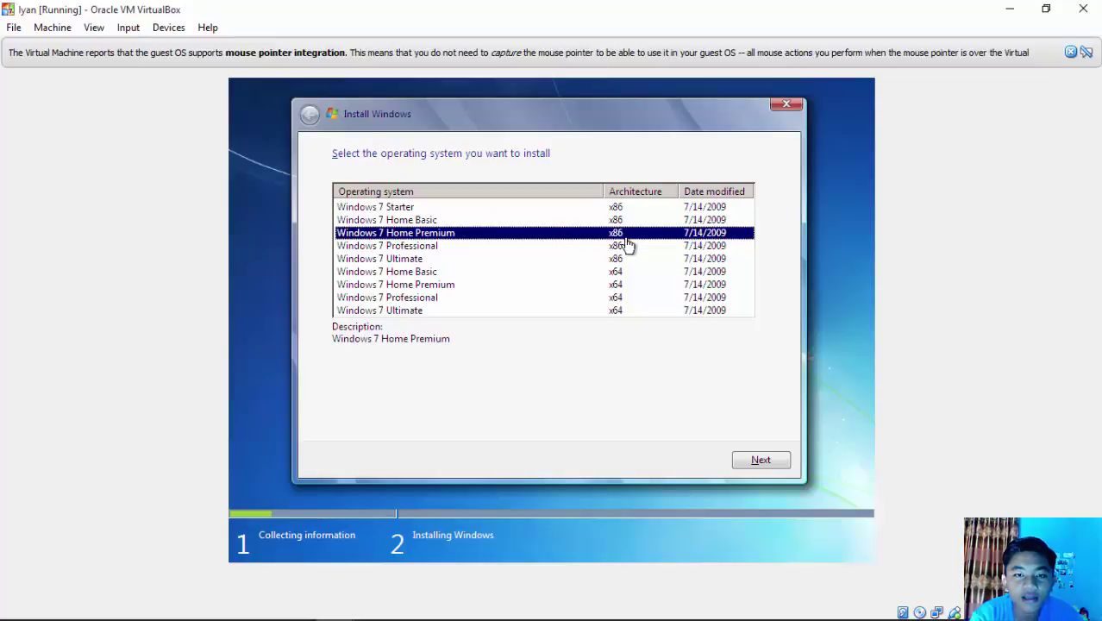
left_click(766, 460)
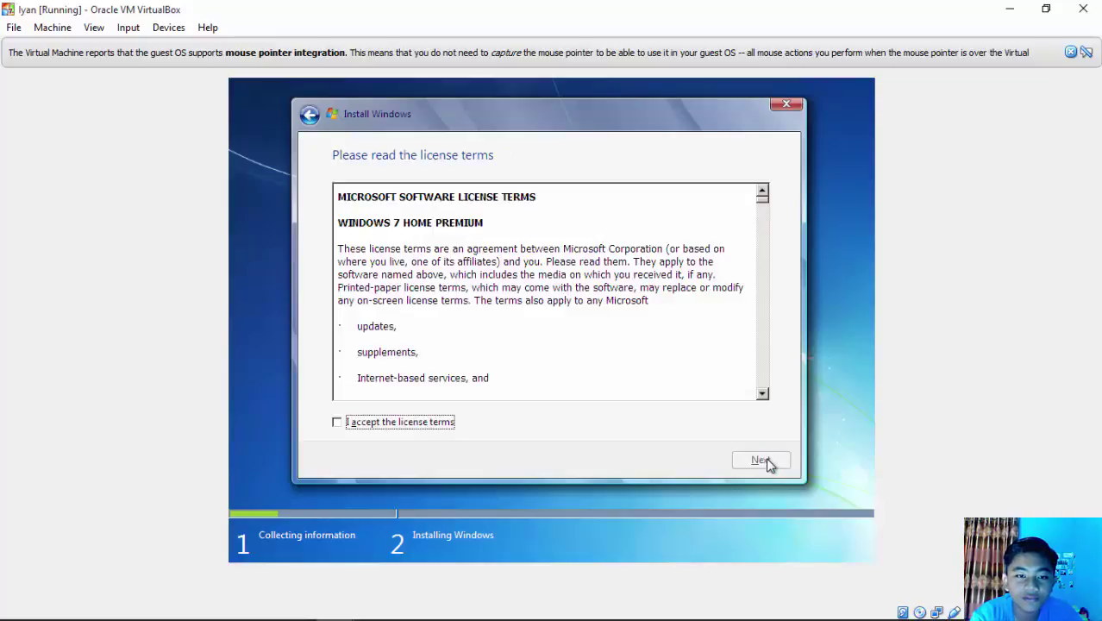
left_click(399, 427)
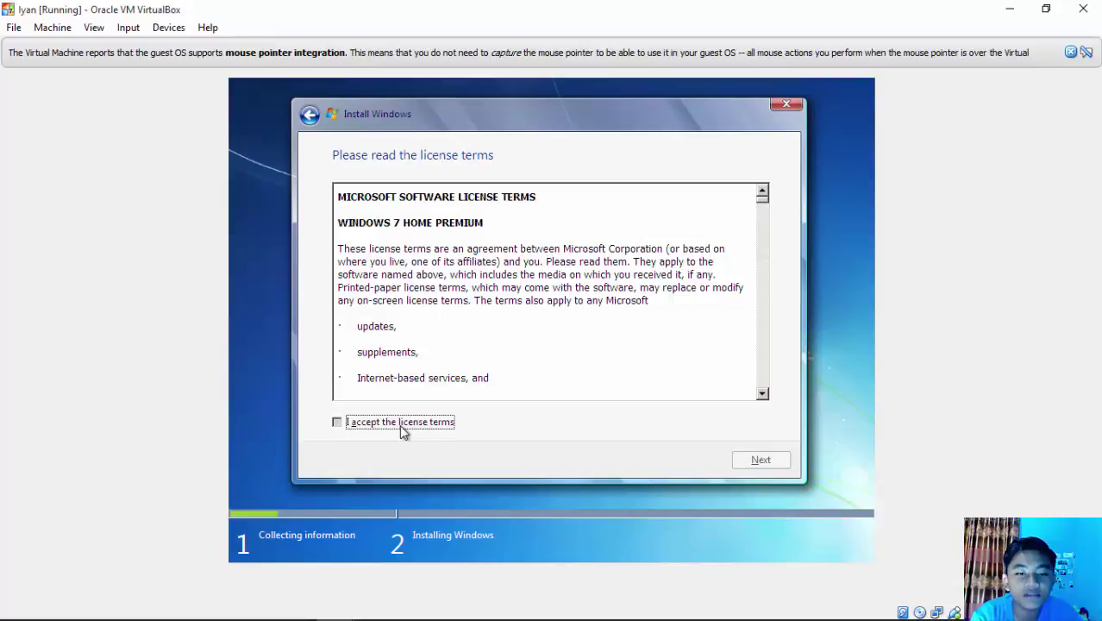
left_click(772, 463)
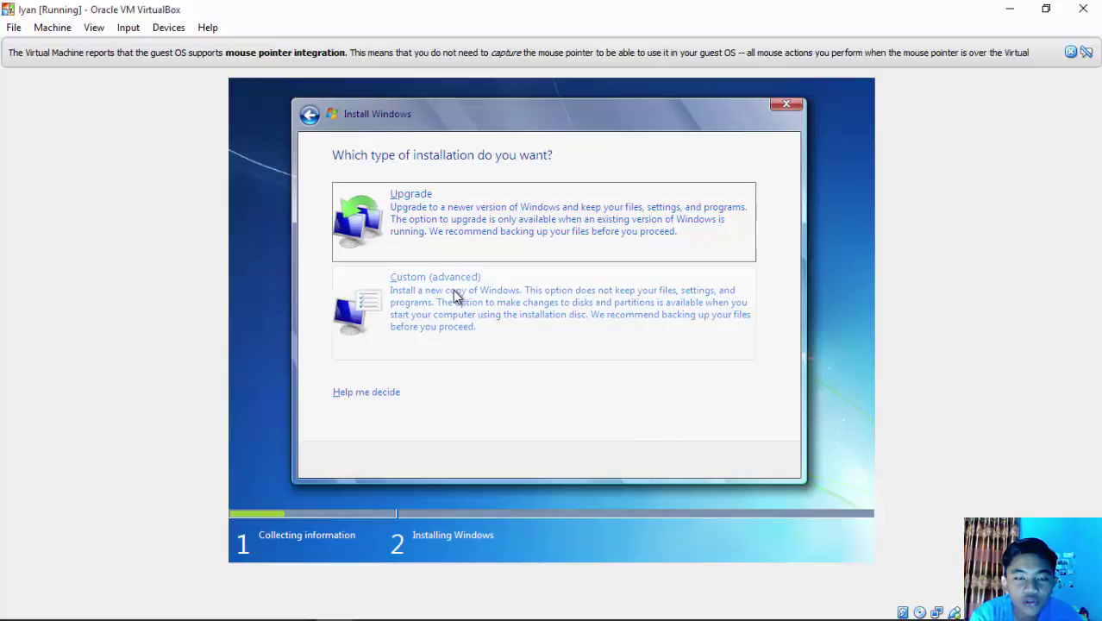
Choose the Custom (advanced) installation and create a 25600 MB partition on Disk 0, allowing the additional system partition
left_click(511, 312)
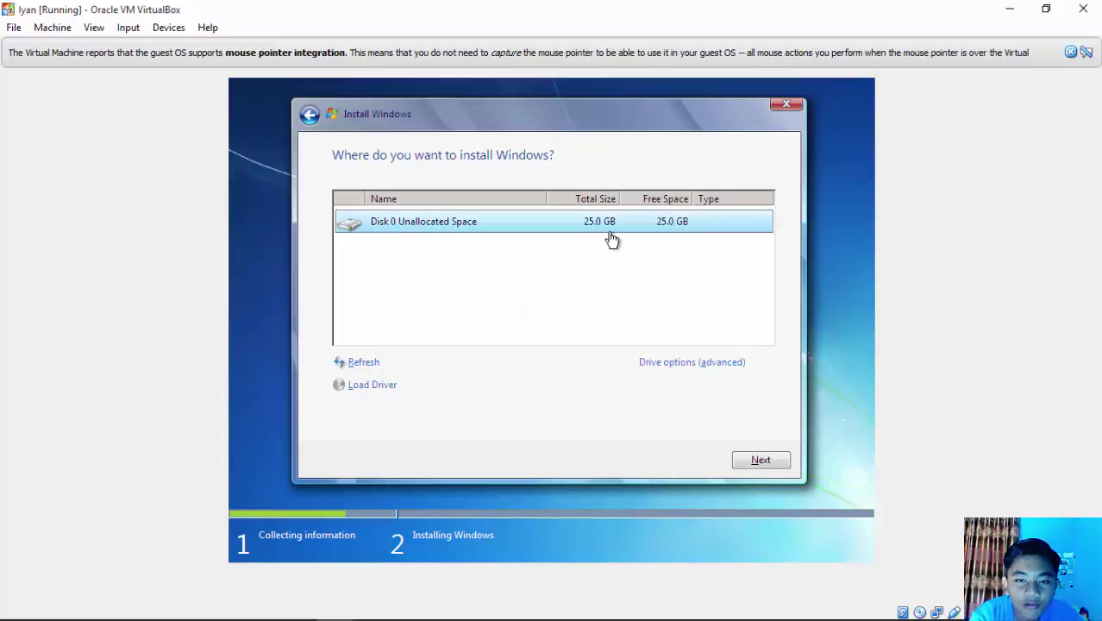
left_click(666, 364)
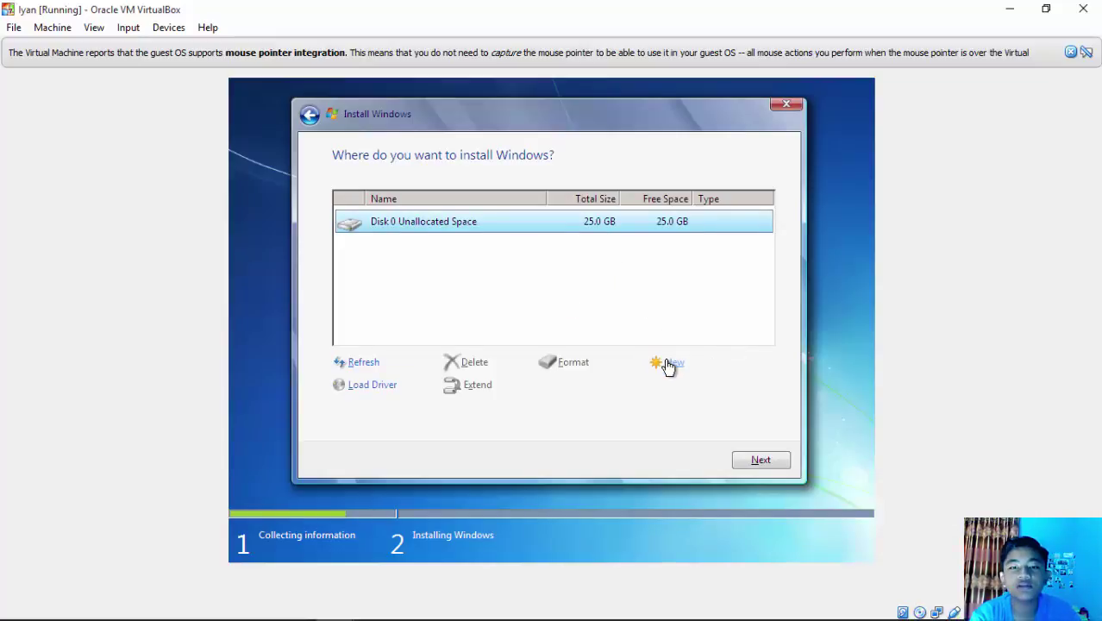
left_click(670, 367)
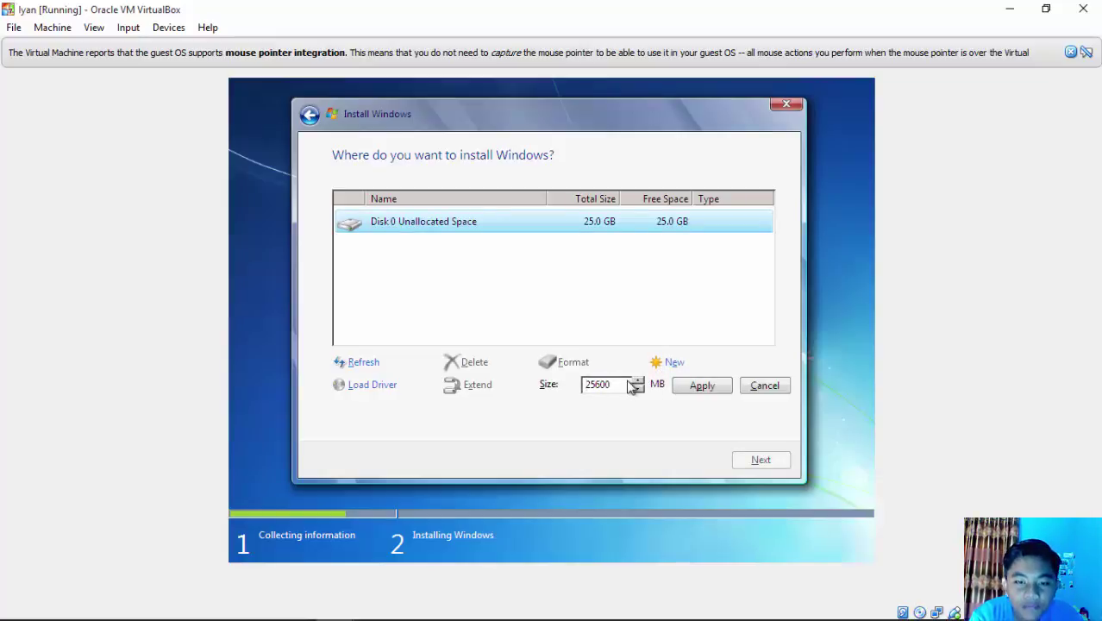
left_click(697, 384)
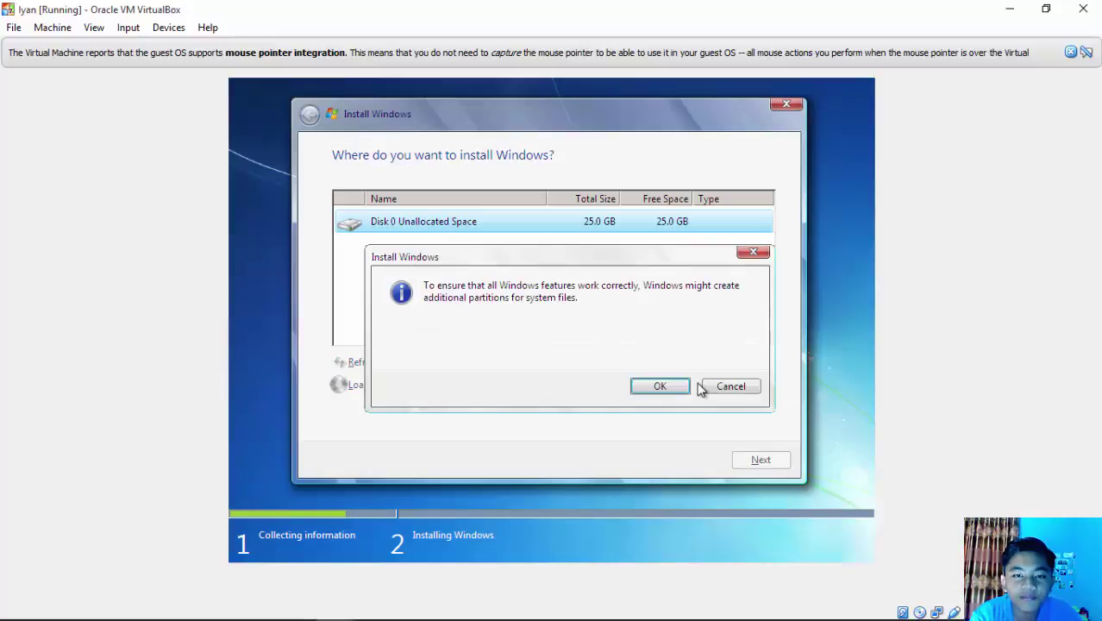
left_click(661, 385)
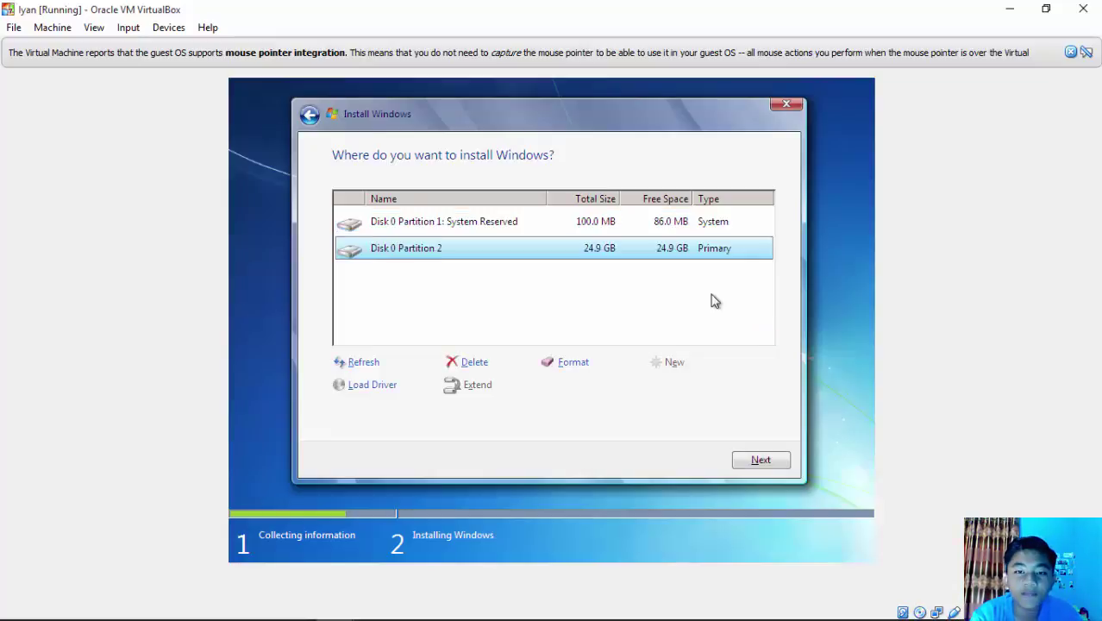
Install Windows on Disk 0 Partition 2 and dismiss the mouse pointer integration notice while setup runs through its restarts
left_click(762, 459)
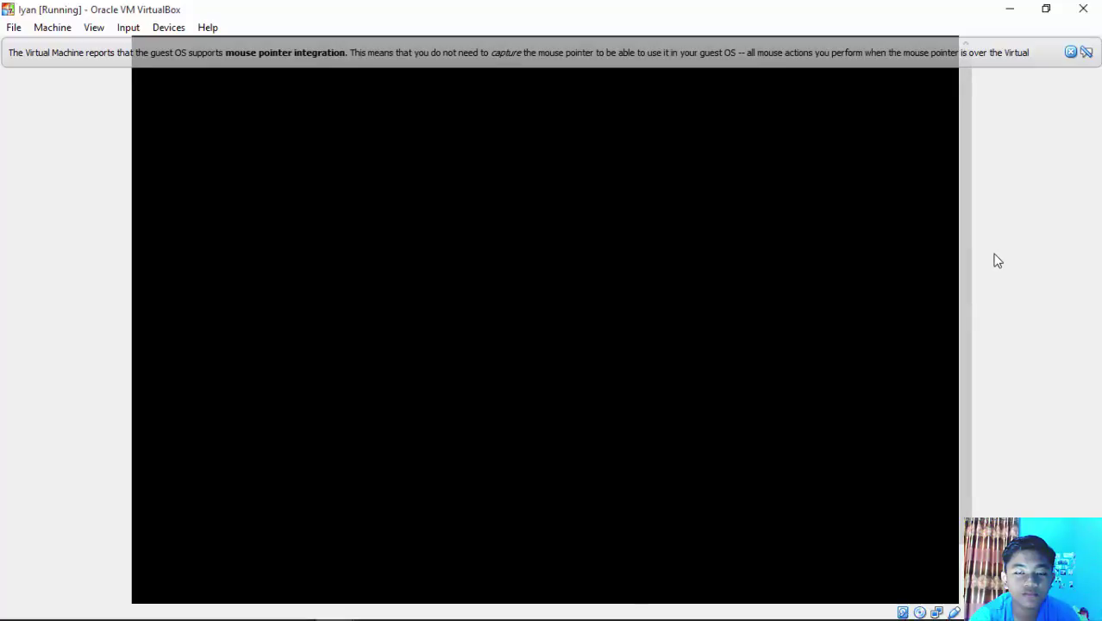
left_click(1071, 53)
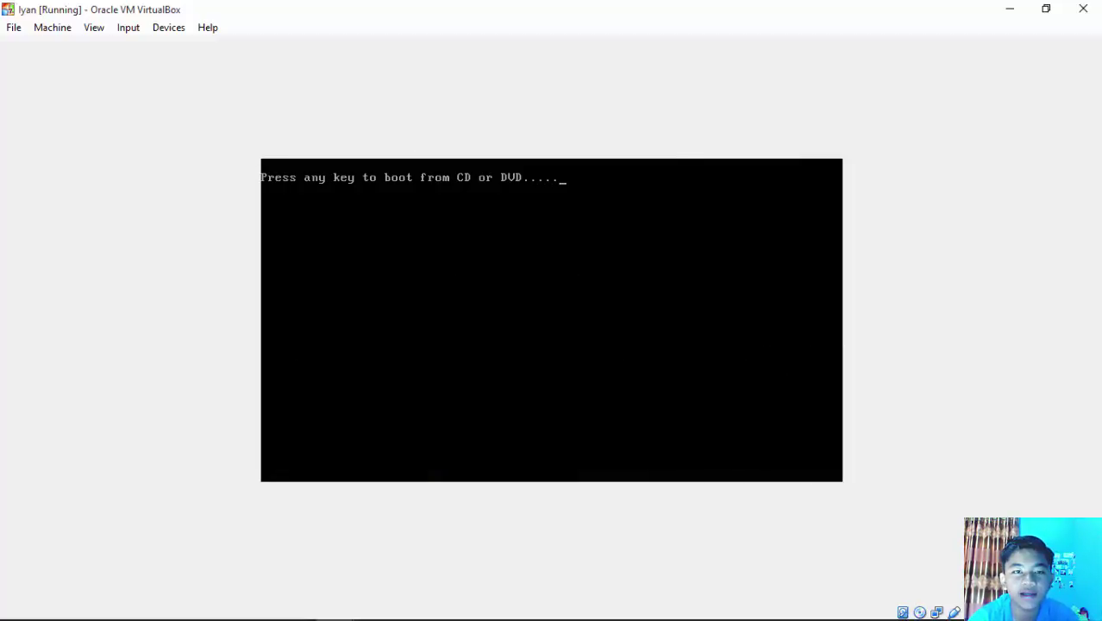
key("Return")
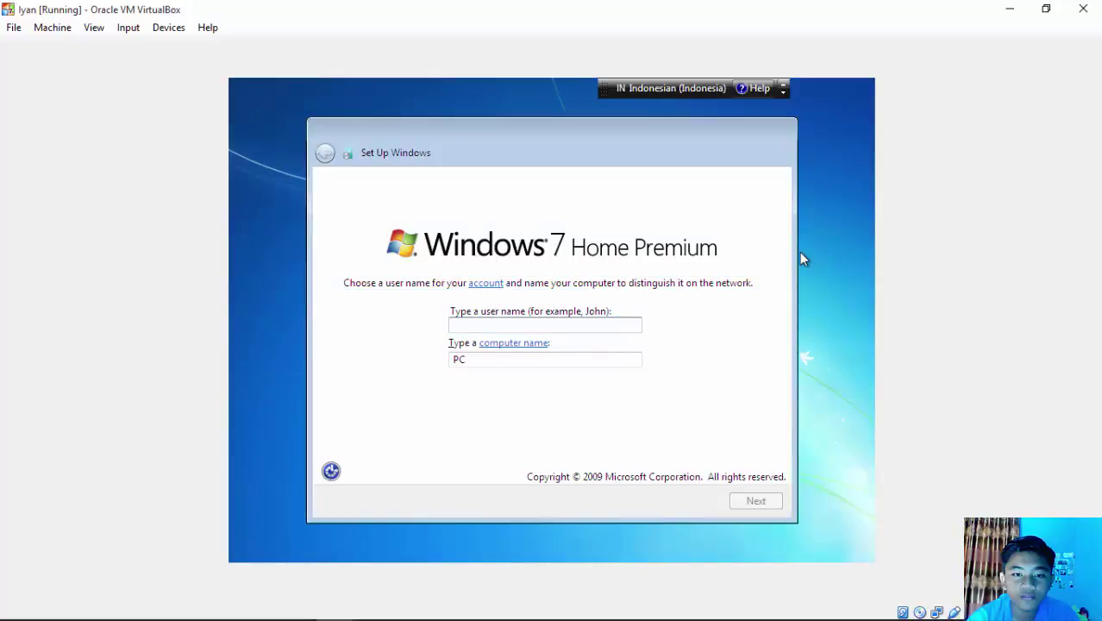
Enter the account's user name in the Windows setup and continue with the suggested computer name
left_click(555, 321)
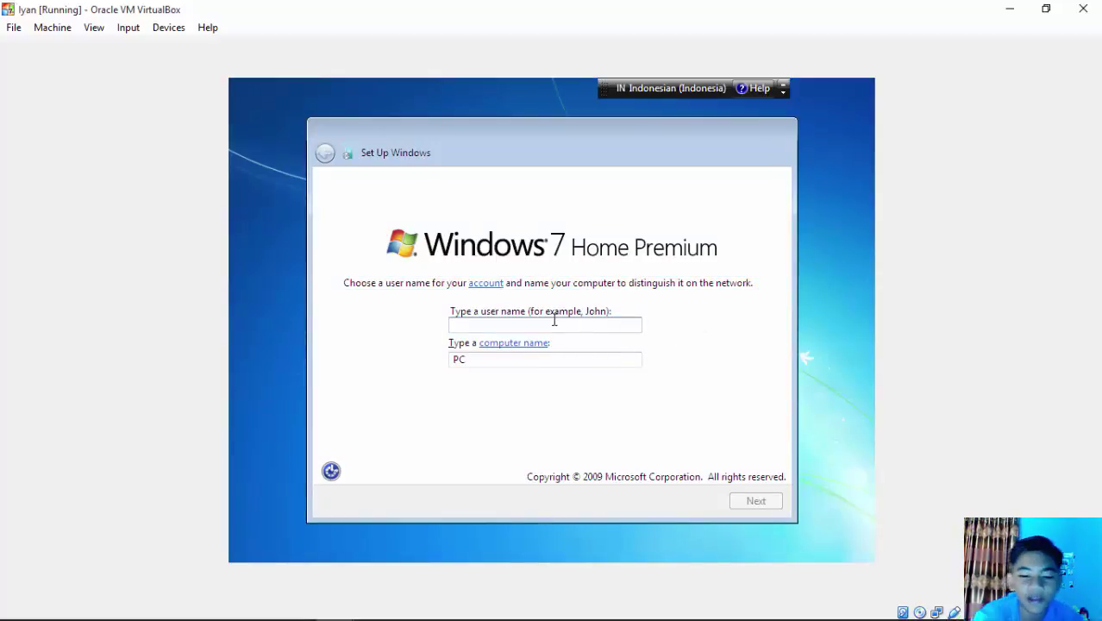
type("Iyan")
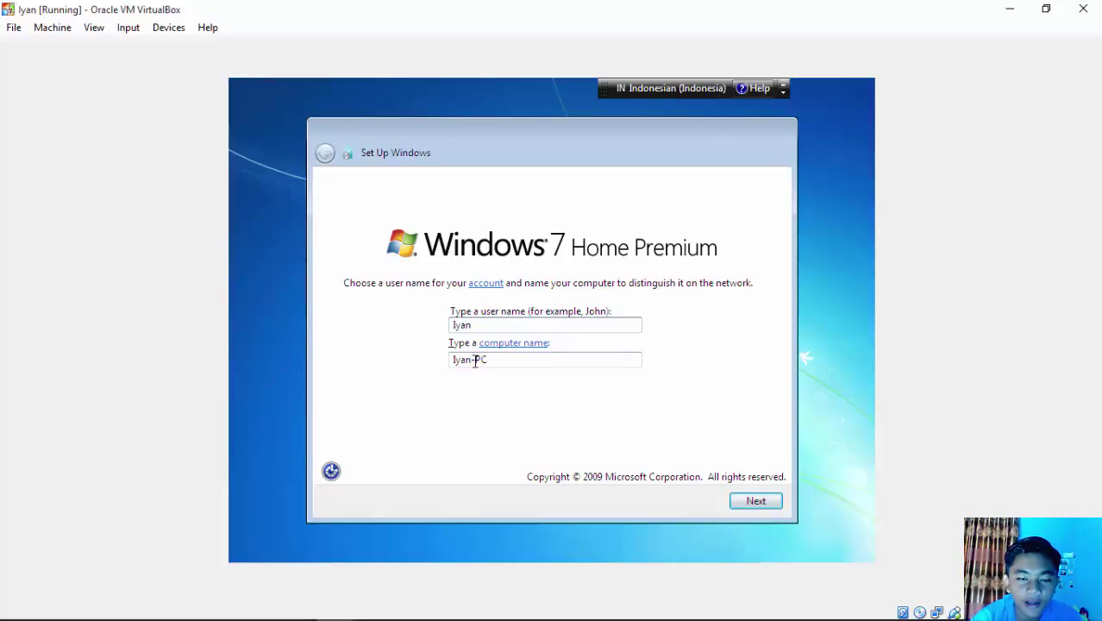
left_click(742, 502)
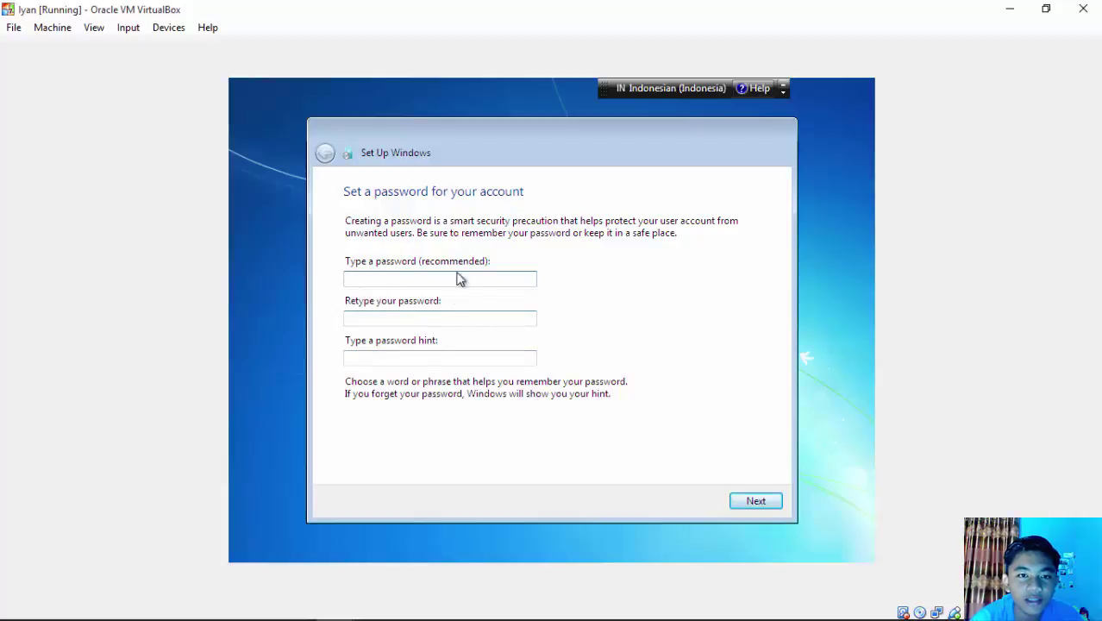
Leave the account password and product key blank, turning off automatic activation when online
left_click(756, 504)
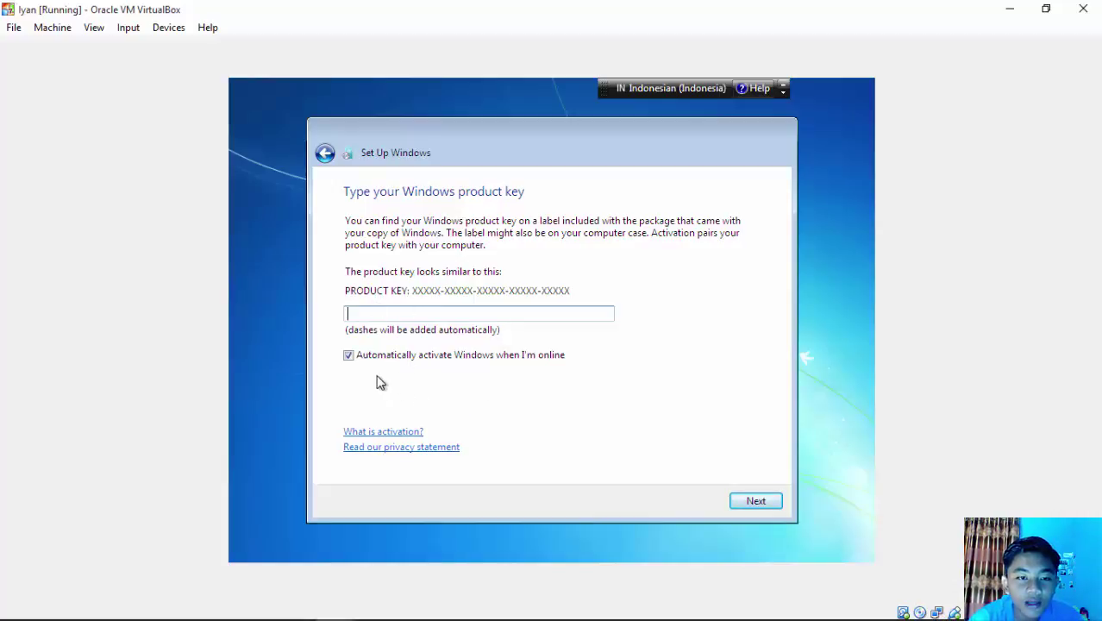
left_click(352, 356)
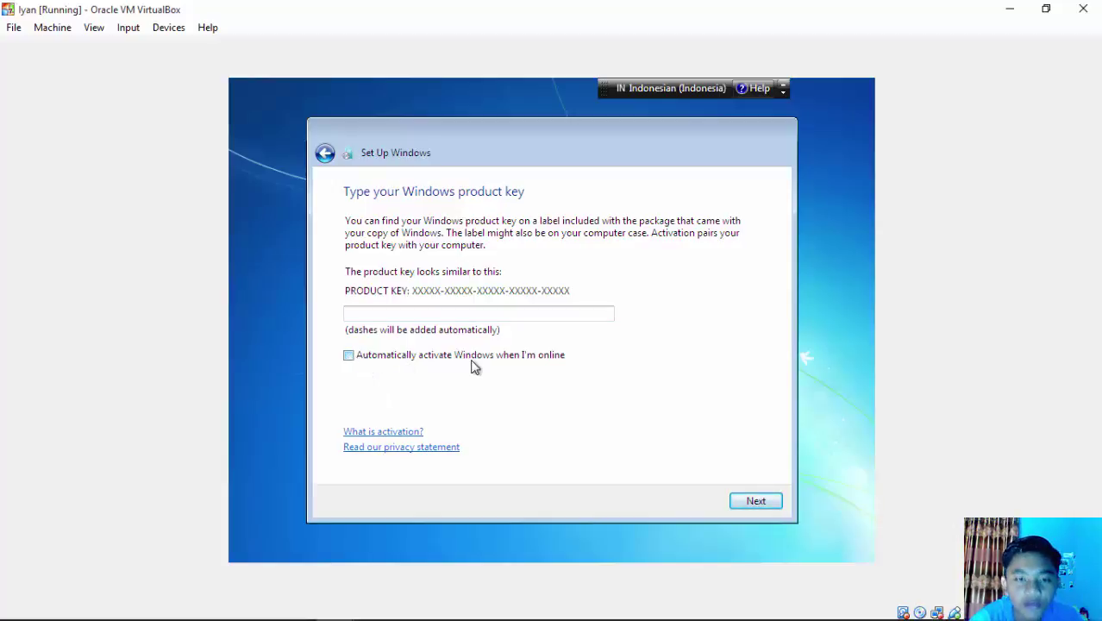
left_click(751, 505)
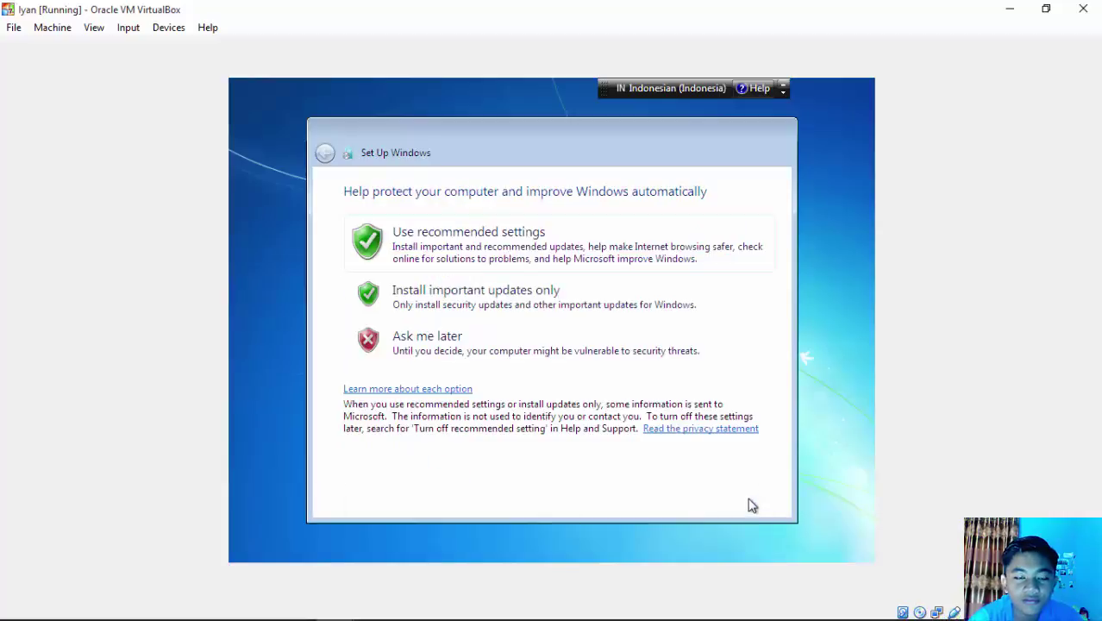
Choose Ask me later for updates, keep the suggested time and date settings, and set the location to Public network
left_click(527, 356)
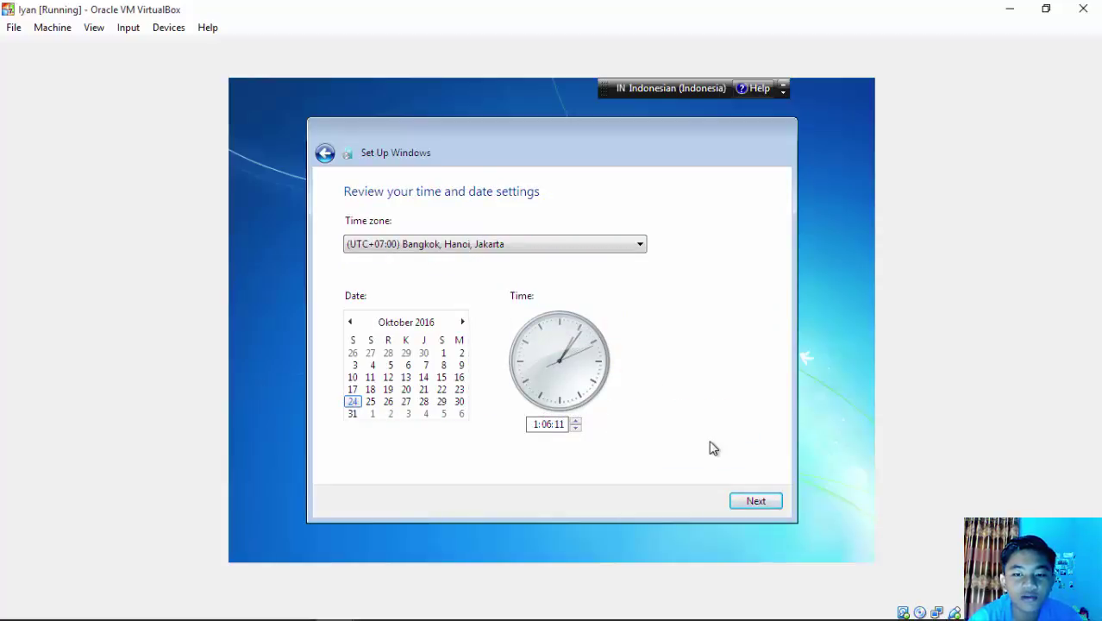
left_click(770, 506)
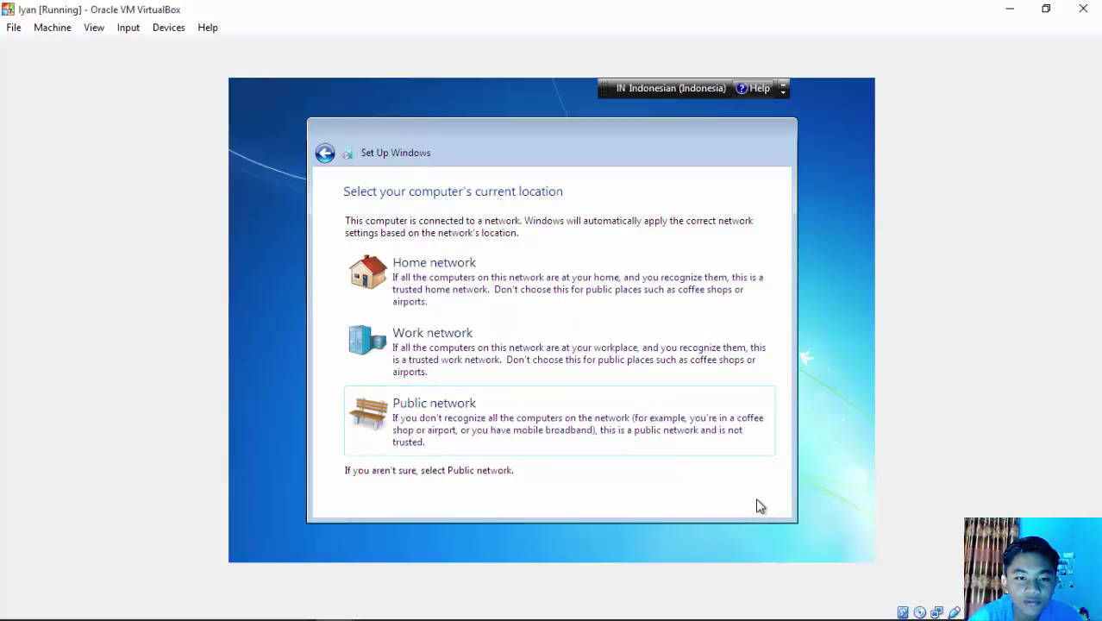
left_click(618, 440)
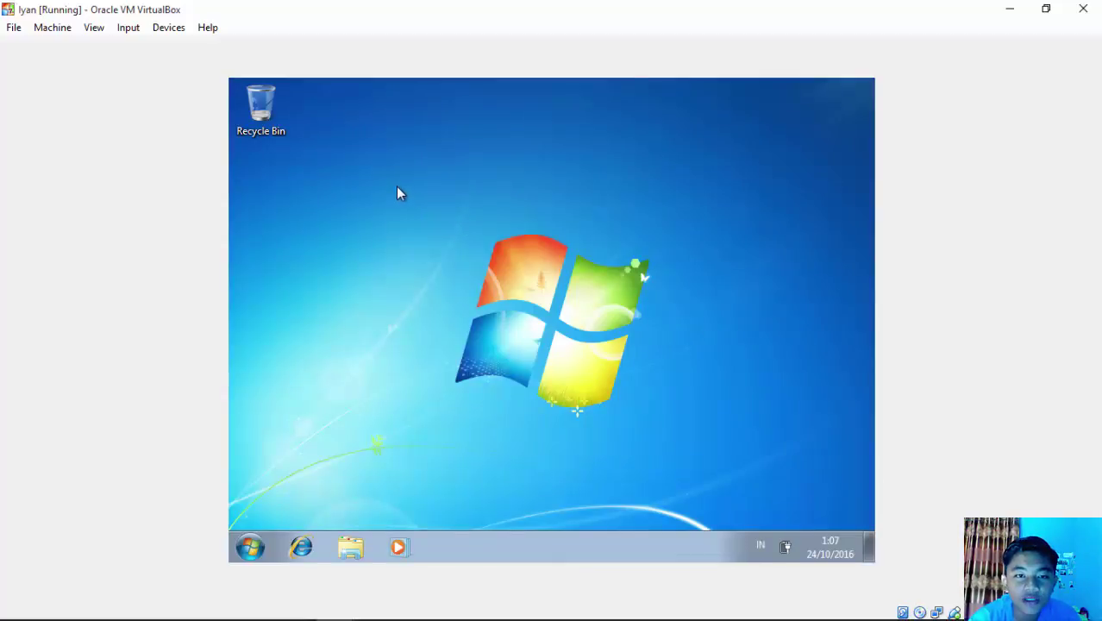
Try out the newly installed Windows 7 desktop with a selection box and refresh it
left_click_drag(397, 186, 775, 471)
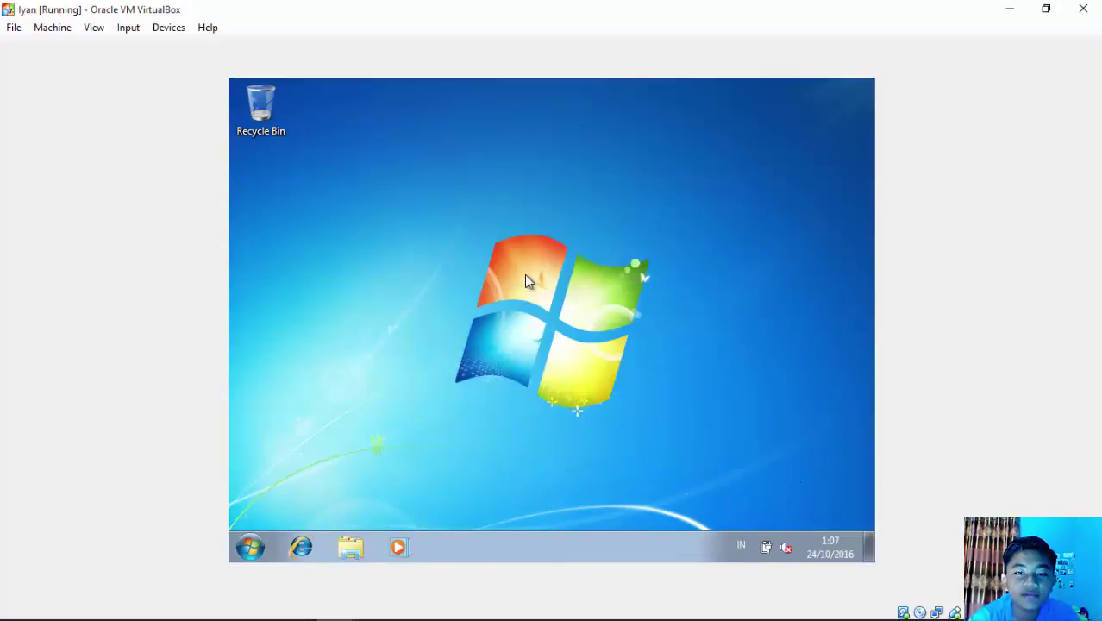
right_click(379, 137)
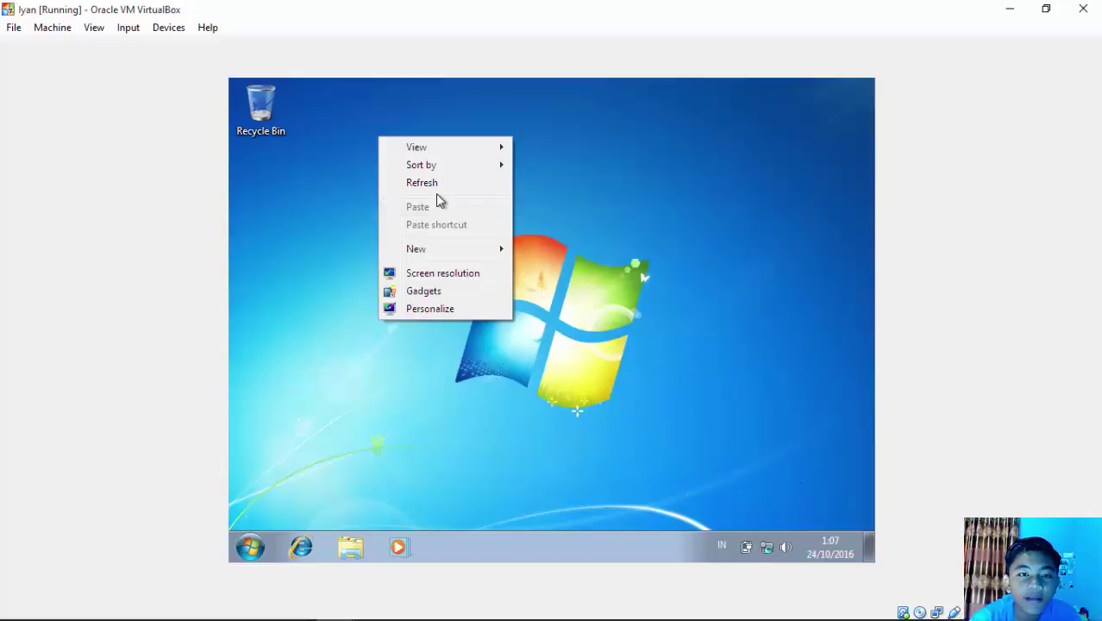
left_click(435, 184)
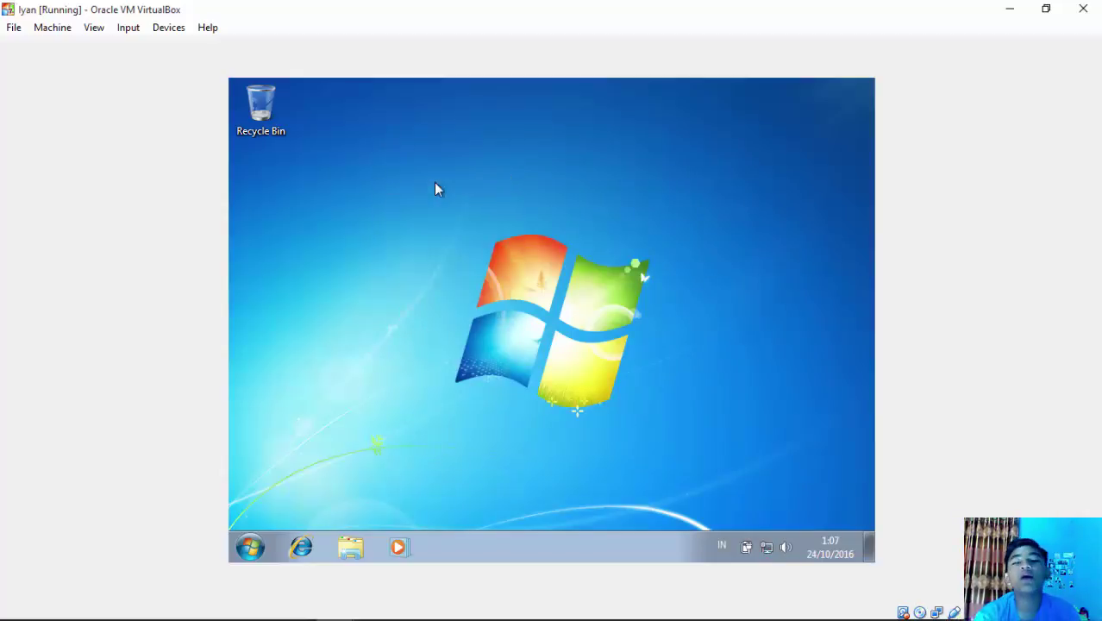